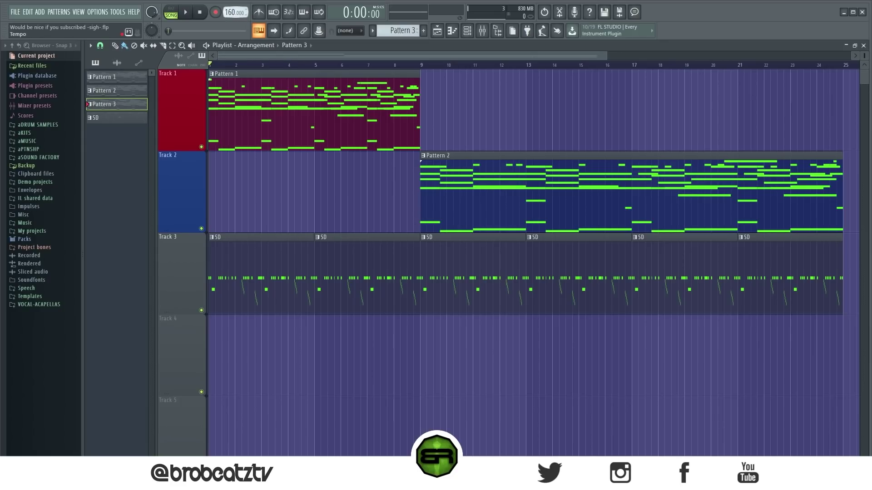
# - Set the project tempo to 170 BPM and open the Tempo tapper over the playlist
pyautogui.scroll(14, 235, 12)
pyautogui.scroll(-1, 226, 12)
pyautogui.rightClick(231, 10)
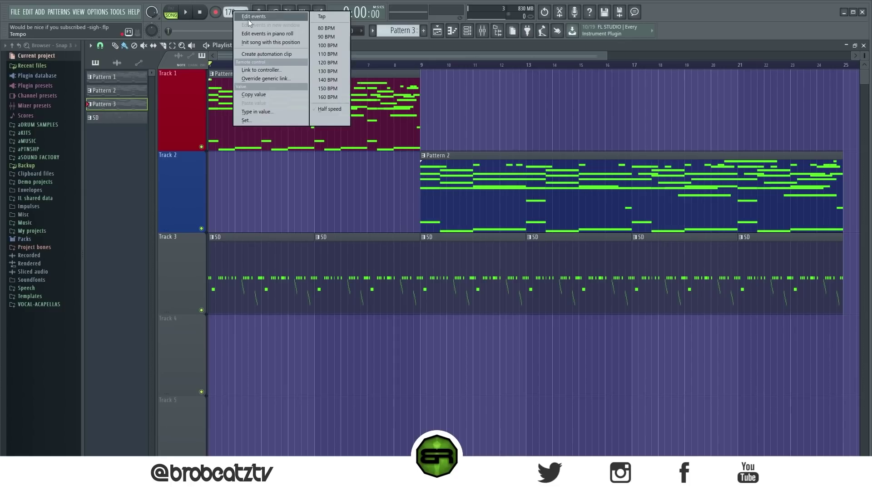
pyautogui.click(315, 16)
pyautogui.moveTo(353, 162); pyautogui.dragTo(256, 158)
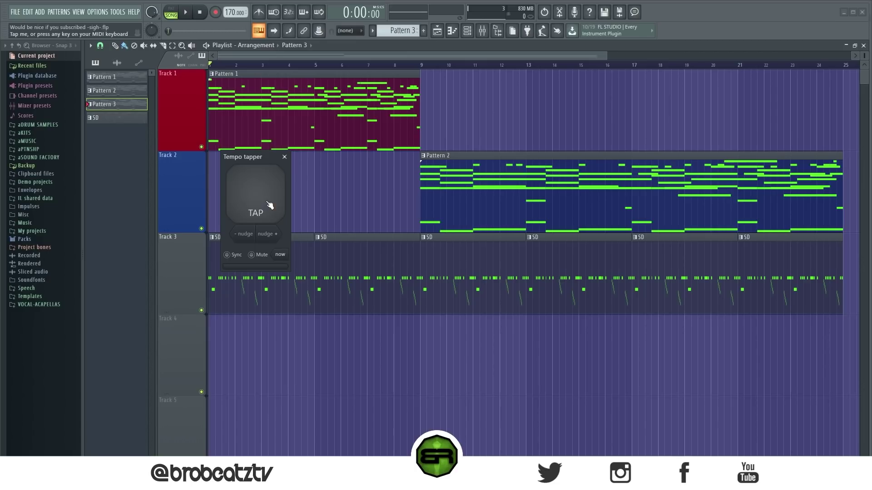
pyautogui.moveTo(266, 155); pyautogui.dragTo(262, 179)
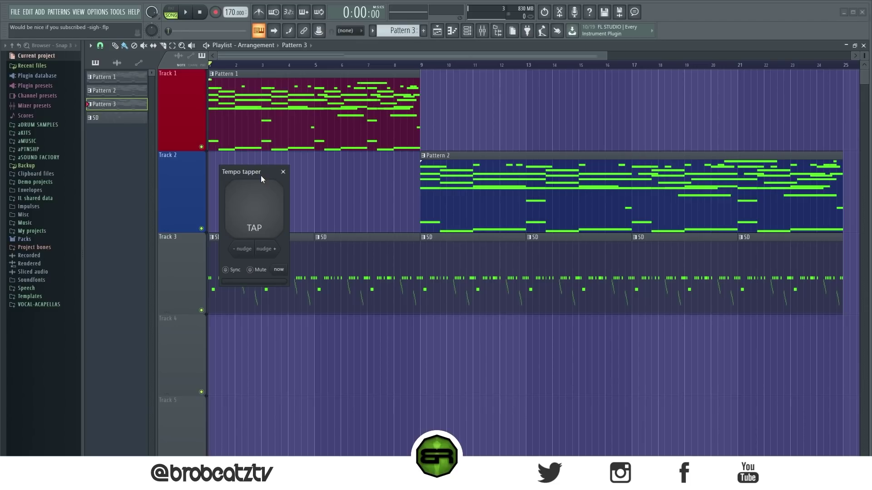
# - Tap out a fast project tempo of about 234 BPM with the Tempo tapper
pyautogui.press('v')
pyautogui.press('v')
pyautogui.press('v')
pyautogui.press('v')
pyautogui.press('v')
pyautogui.press('v')
pyautogui.press('v')
pyautogui.press('v')
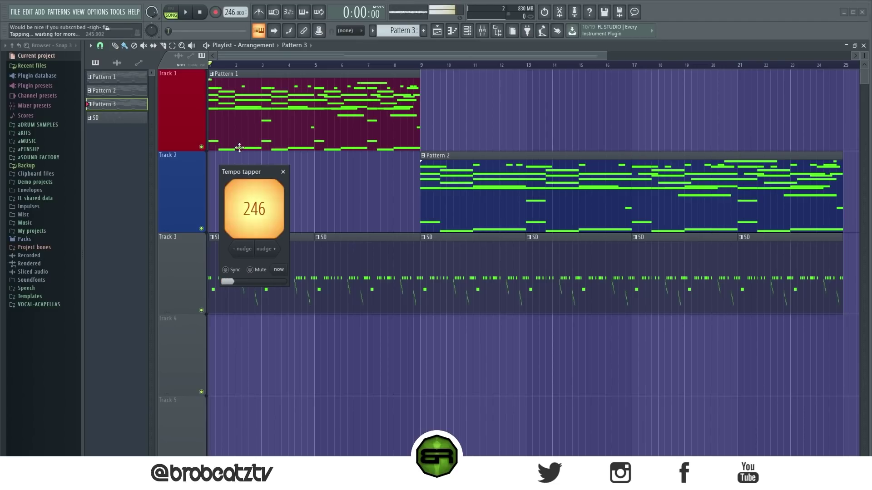
pyautogui.press('v')
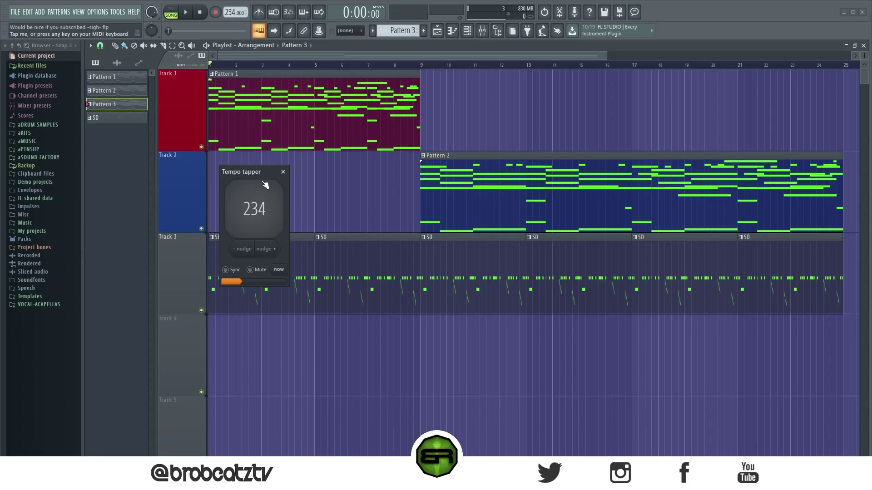
# - Tap out a slower project tempo of about 169 BPM with the Tempo tapper
pyautogui.moveTo(247, 172); pyautogui.dragTo(318, 164)
pyautogui.click(329, 205)
pyautogui.click(329, 206)
pyautogui.click(329, 205)
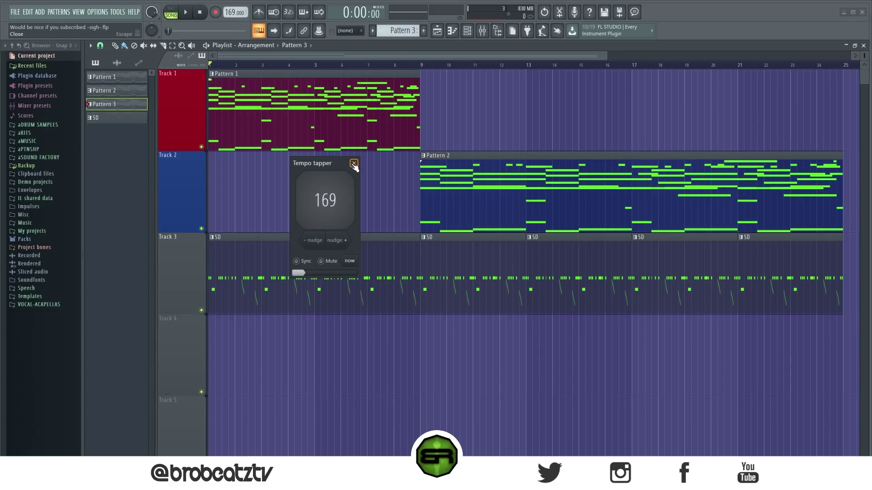
pyautogui.moveTo(334, 164)
pyautogui.mouseDown()
pyautogui.moveTo(326, 162)
pyautogui.moveTo(357, 156)
pyautogui.moveTo(338, 161)
pyautogui.mouseUp()
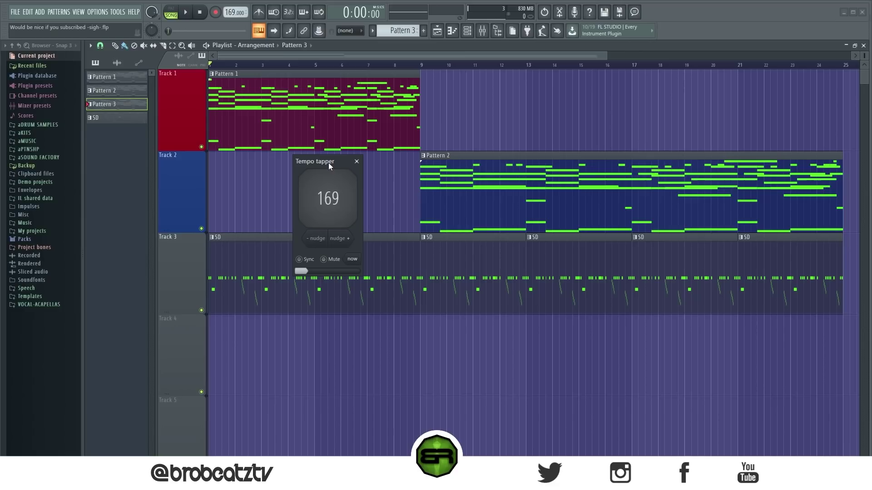
# - Fine-tune the project tempo to 168.999 BPM and return it to 160 BPM
pyautogui.moveTo(326, 161); pyautogui.dragTo(356, 165)
pyautogui.moveTo(240, 12); pyautogui.dragTo(240, 14)
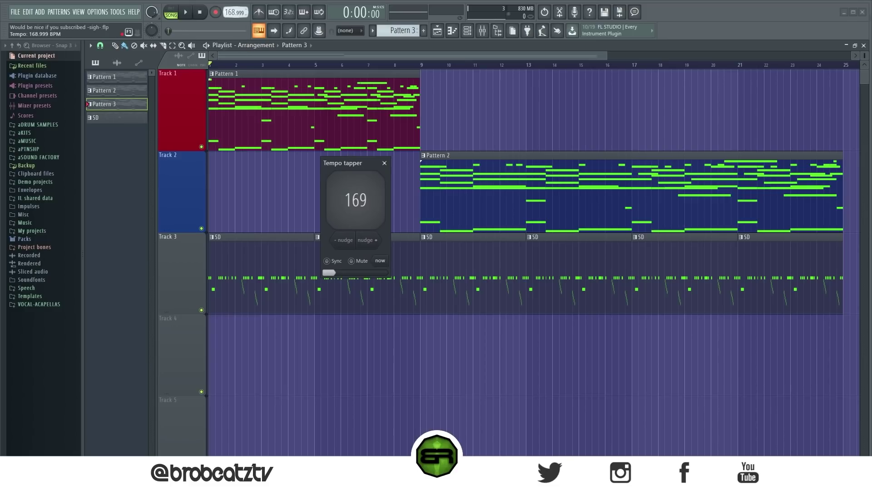
pyautogui.rightClick(236, 12)
pyautogui.click(304, 46)
pyautogui.moveTo(246, 18); pyautogui.dragTo(245, 12)
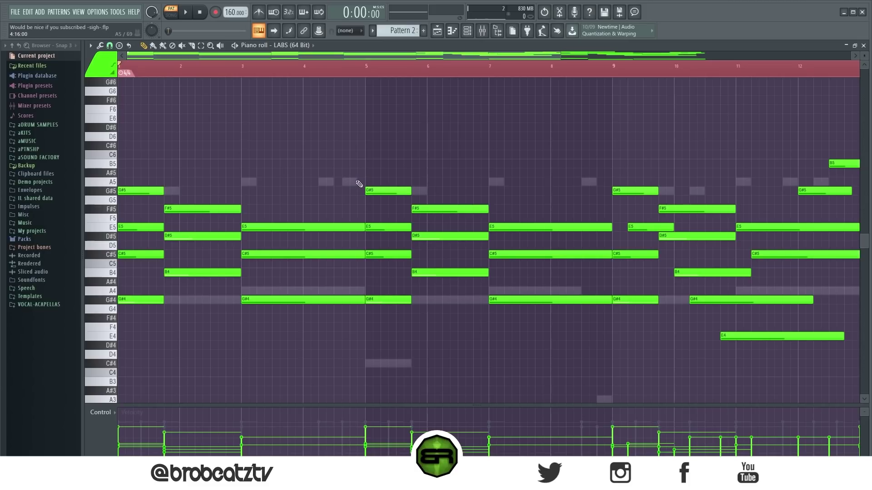
# - Select the chord notes in bars 1 to 4 of Pattern 2 and try nudging them up and back down
pyautogui.keyDown('ctrl'); pyautogui.click(197, 205); pyautogui.keyUp('ctrl')
pyautogui.click(272, 199)
pyautogui.moveTo(366, 184); pyautogui.dragTo(115, 311)
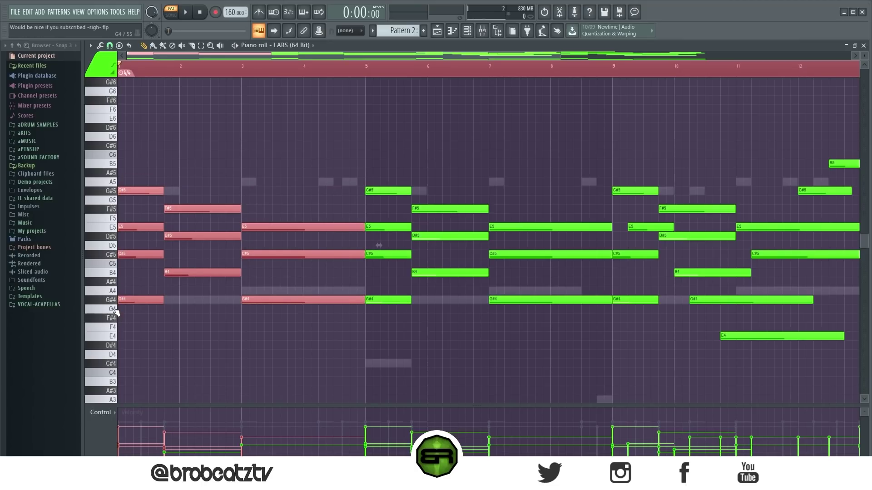
pyautogui.press('Up')
pyautogui.press('Up')
pyautogui.press('Down')
pyautogui.press('Down')
# - Select all notes of Pattern 2, including the low bass notes, and try nudging them up and back down
pyautogui.hotkey('ctrl', 'a')
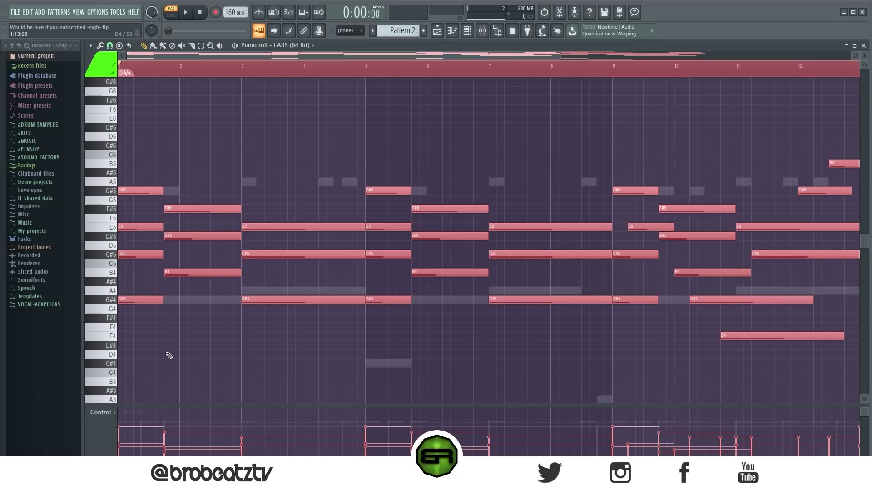
pyautogui.scroll(3, 169, 355)
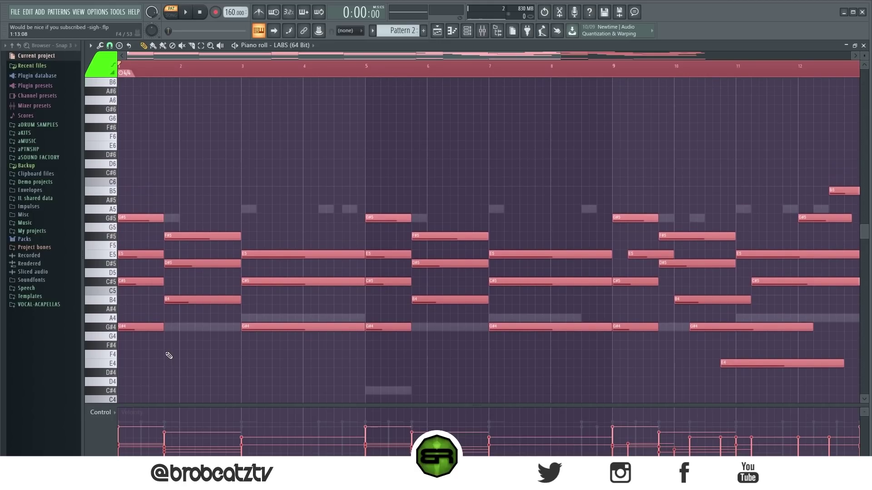
pyautogui.scroll(-3, 265, 119)
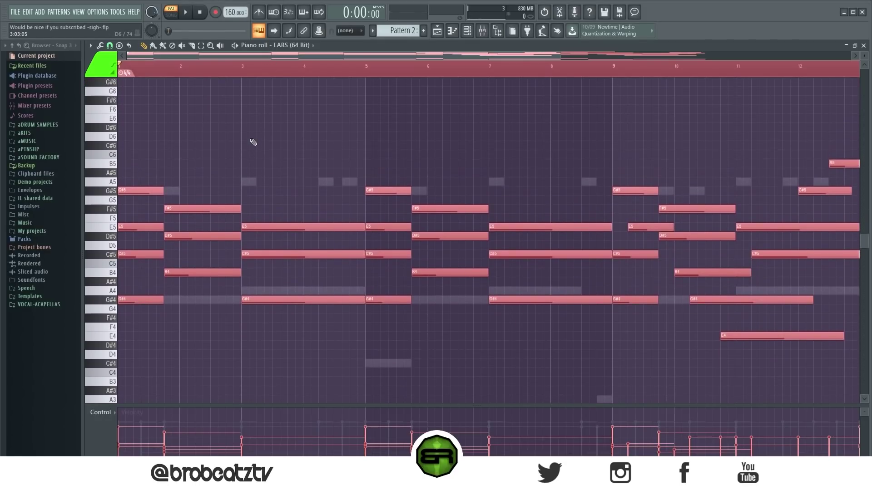
pyautogui.click(179, 202)
pyautogui.hotkey('ctrl', 'a')
pyautogui.scroll(-9, 150, 227)
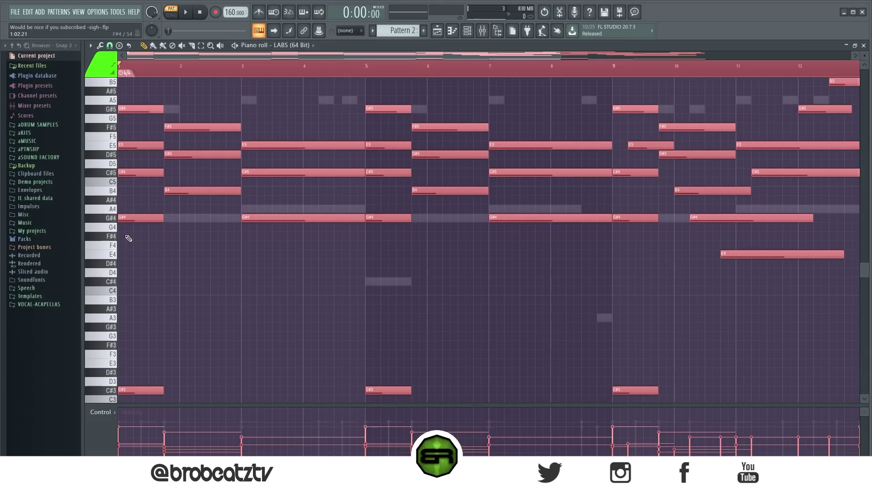
pyautogui.press('Up')
pyautogui.press('Up')
pyautogui.press('Down')
pyautogui.press('Down')
pyautogui.scroll(4, 122, 220)
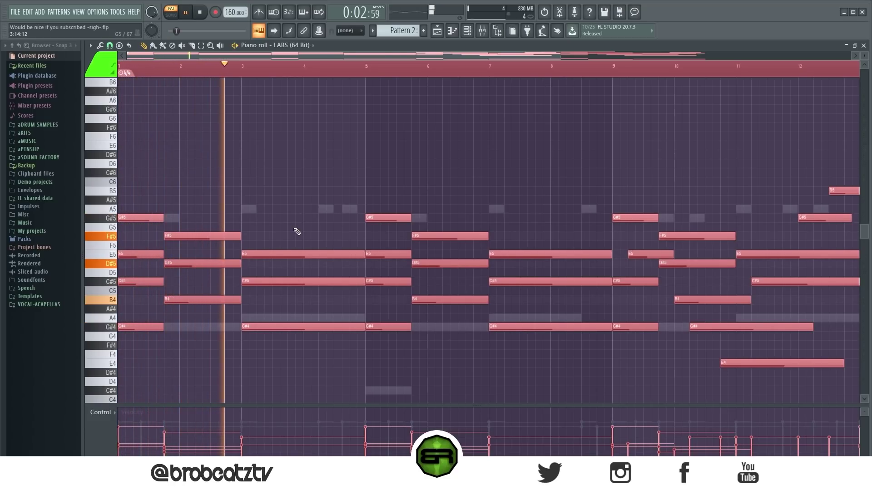
# - Transpose all selected notes of Pattern 2 up by 3 semitones and audition the result
pyautogui.press('space')
pyautogui.hotkey('shift', 'Up')
pyautogui.hotkey('shift', 'Up')
pyautogui.hotkey('shift', 'Up')
pyautogui.press('space')
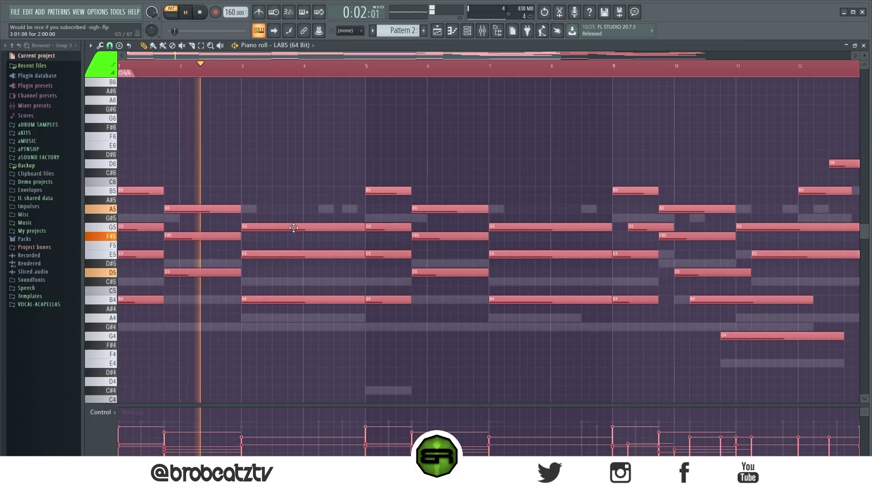
pyautogui.press('space')
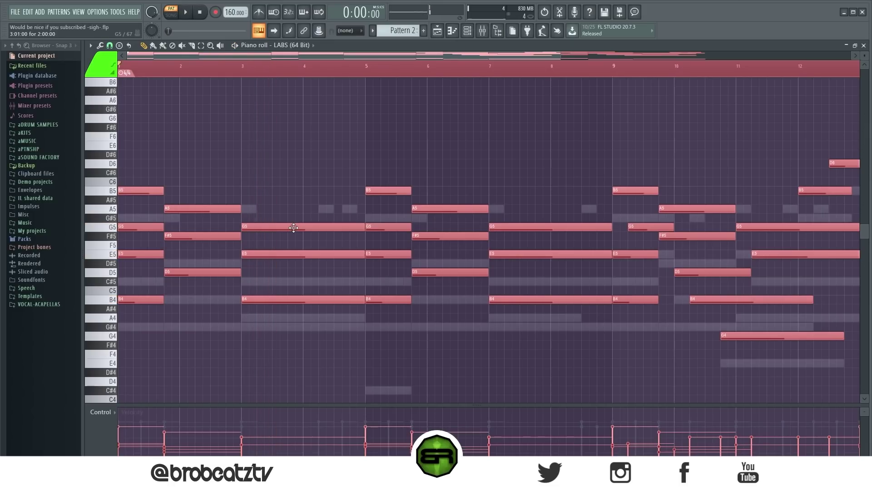
# - Transpose the selected notes up by another 3 semitones and audition the higher key
pyautogui.hotkey('shift', 'Up')
pyautogui.hotkey('shift', 'Up')
pyautogui.hotkey('shift', 'Up')
pyautogui.press('space')
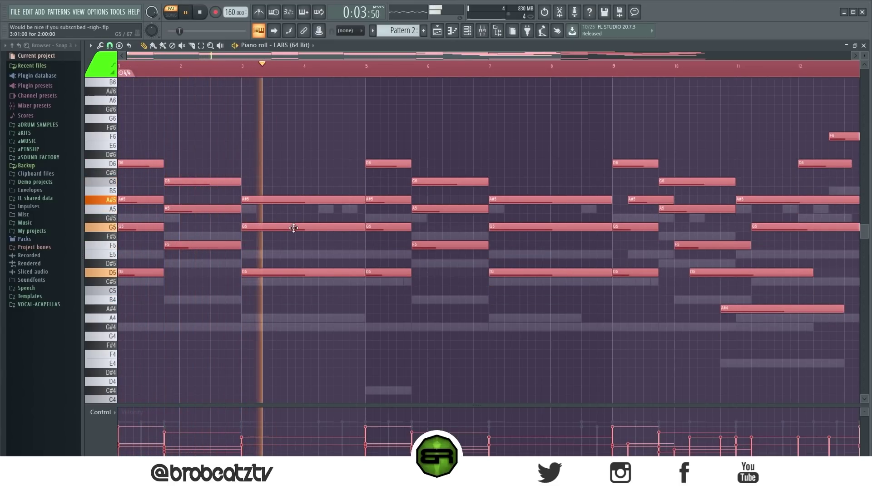
pyautogui.press('space')
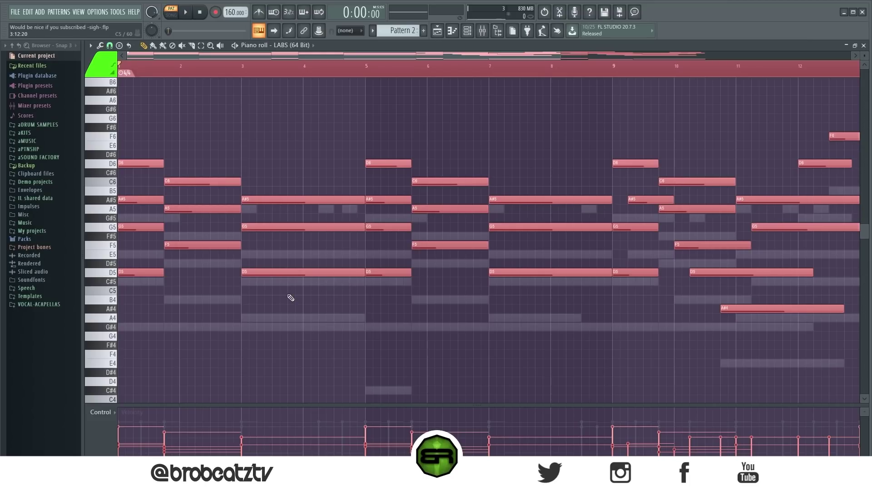
pyautogui.press('space')
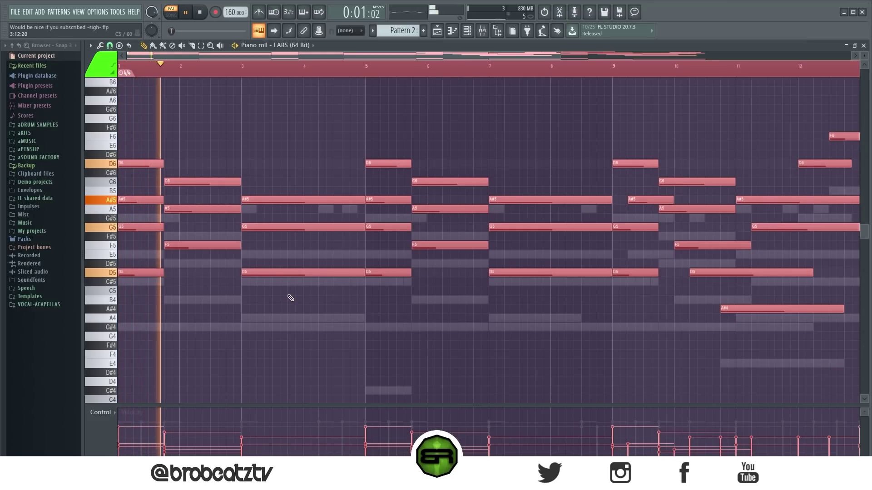
pyautogui.press('space')
# - Transpose the selected notes down by 6 semitones and audition the original key
pyautogui.hotkey('shift', 'Down')
pyautogui.hotkey('shift', 'Down')
pyautogui.hotkey('shift', 'Down')
pyautogui.hotkey('shift', 'Down')
pyautogui.hotkey('shift', 'Down')
pyautogui.hotkey('shift', 'Down')
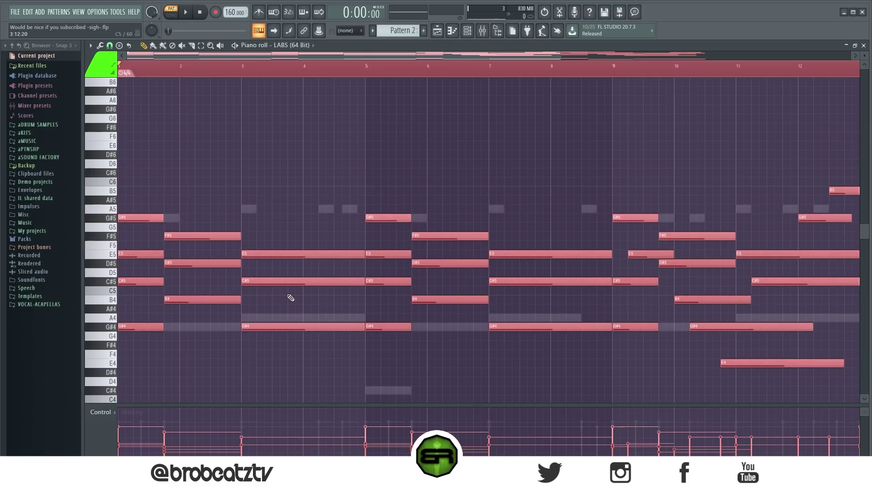
pyautogui.press('space')
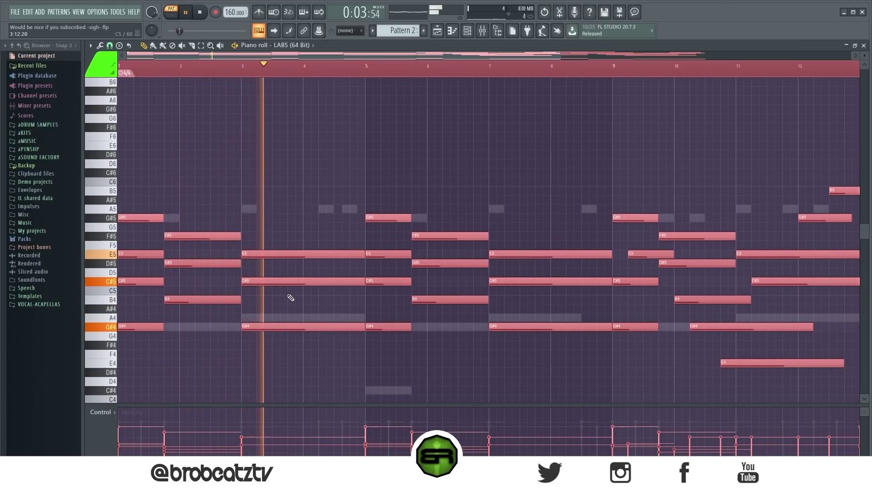
pyautogui.press('space')
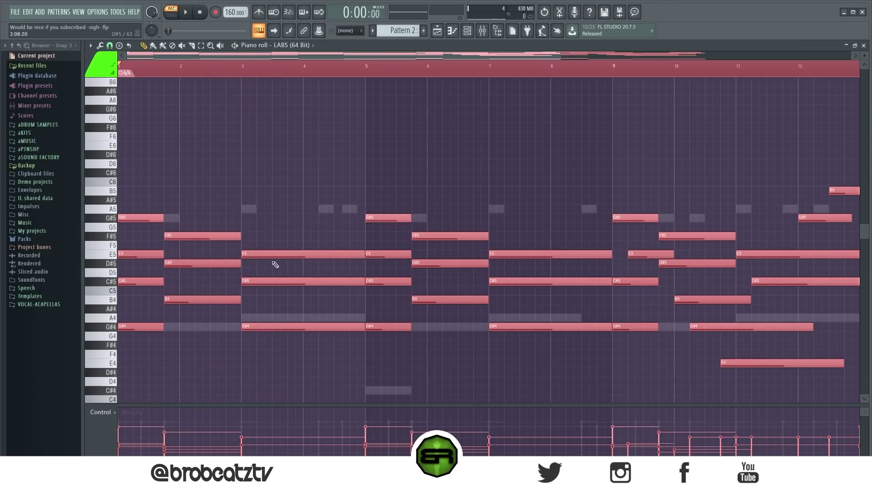
# - Deselect all notes and play the opening chords of Pattern 2
pyautogui.hotkey('ctrl', 'a')
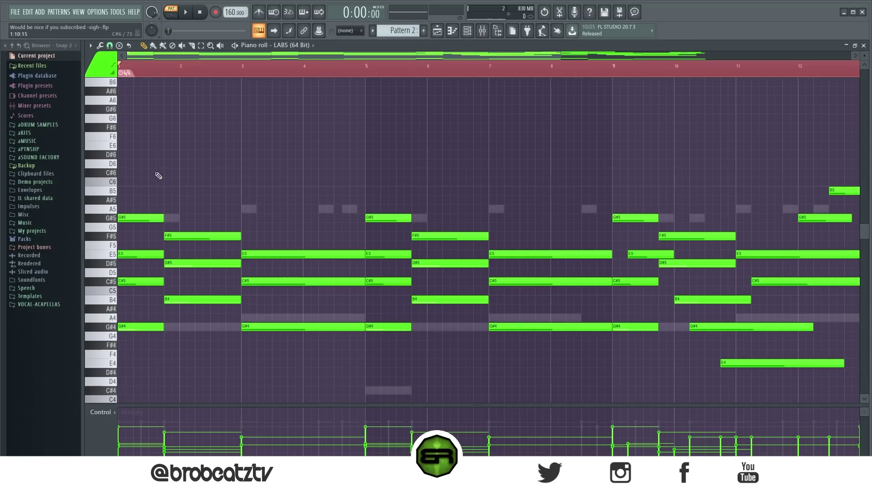
pyautogui.press('space')
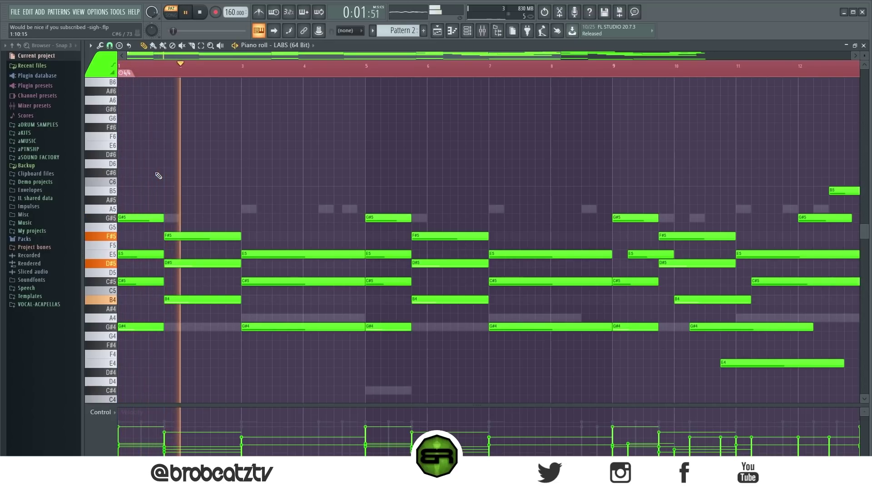
pyautogui.press('space')
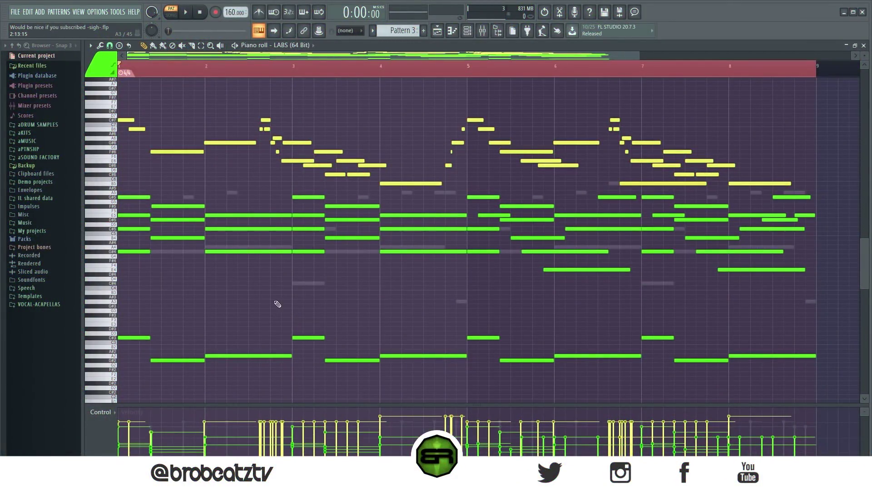
# - Select two yellow melody notes in bar 3 of Pattern 3 and clear the selection
pyautogui.moveTo(290, 156); pyautogui.dragTo(389, 201)
pyautogui.moveTo(336, 111); pyautogui.dragTo(387, 168)
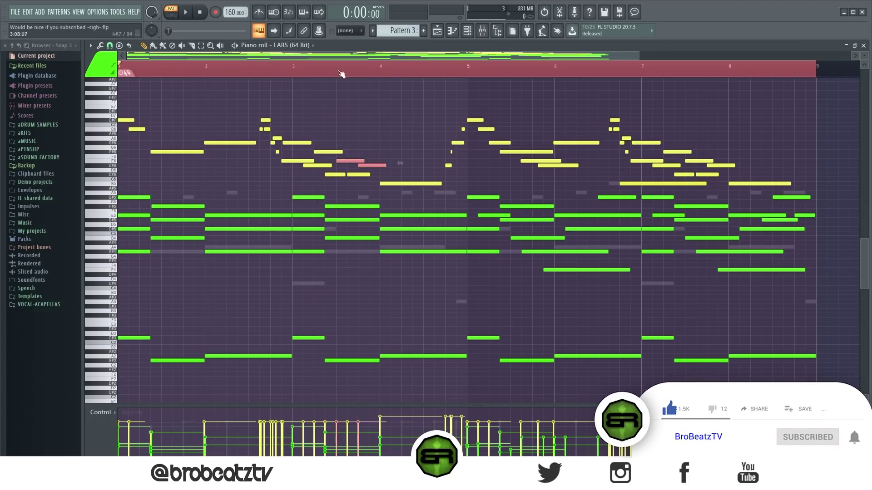
pyautogui.click(436, 131)
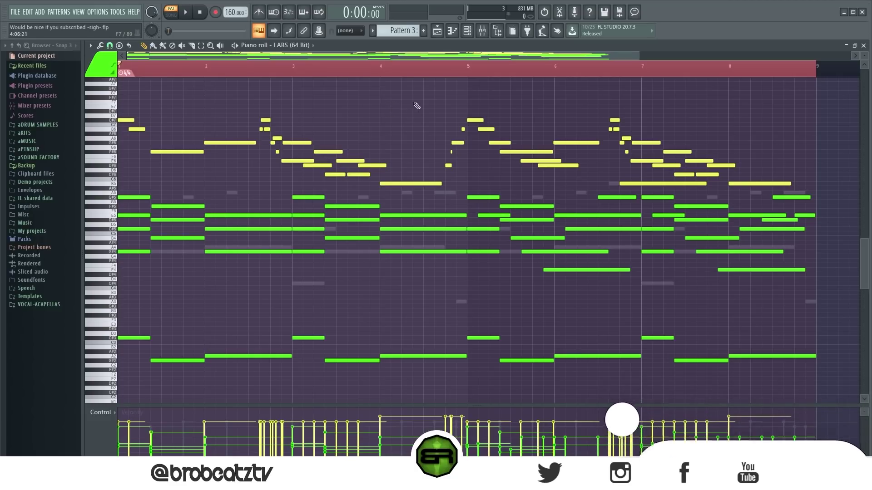
# - Select the time range covering bars 1 to 4 of Pattern 3 and clear it
pyautogui.click(468, 75)
pyautogui.moveTo(468, 78); pyautogui.dragTo(119, 73)
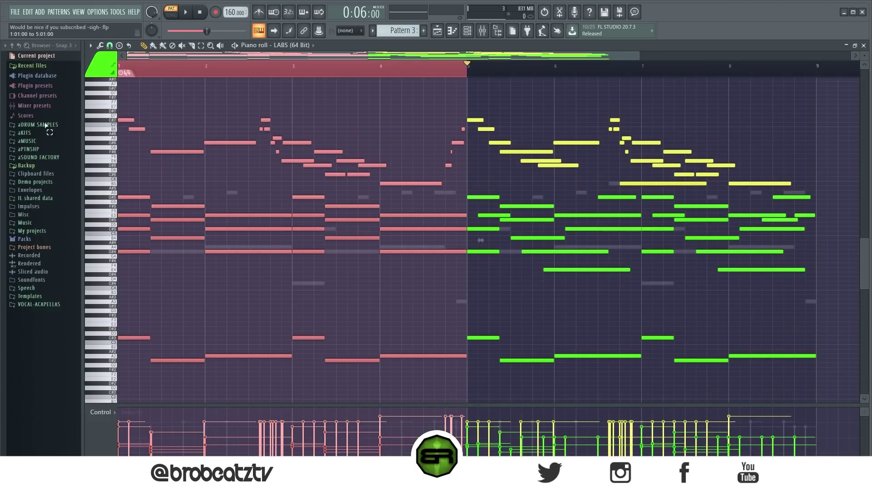
pyautogui.click(250, 189)
pyautogui.moveTo(554, 110); pyautogui.dragTo(567, 98)
pyautogui.rightClick(568, 98)
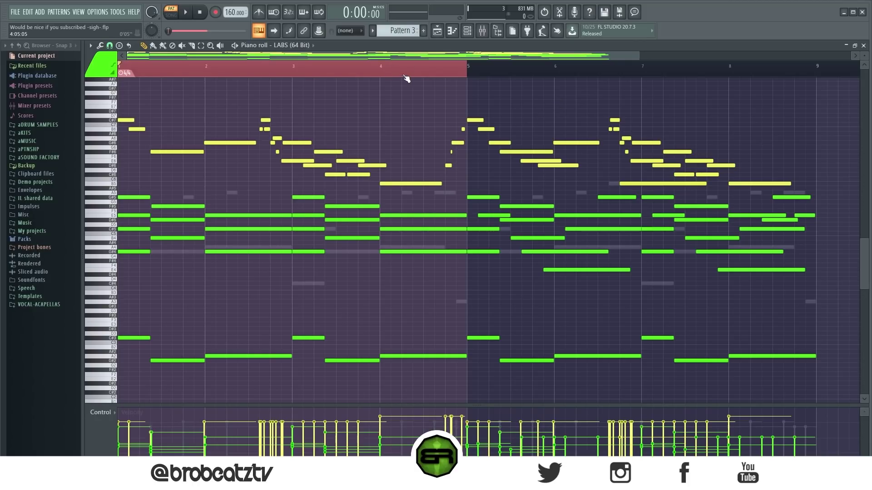
pyautogui.click(470, 73)
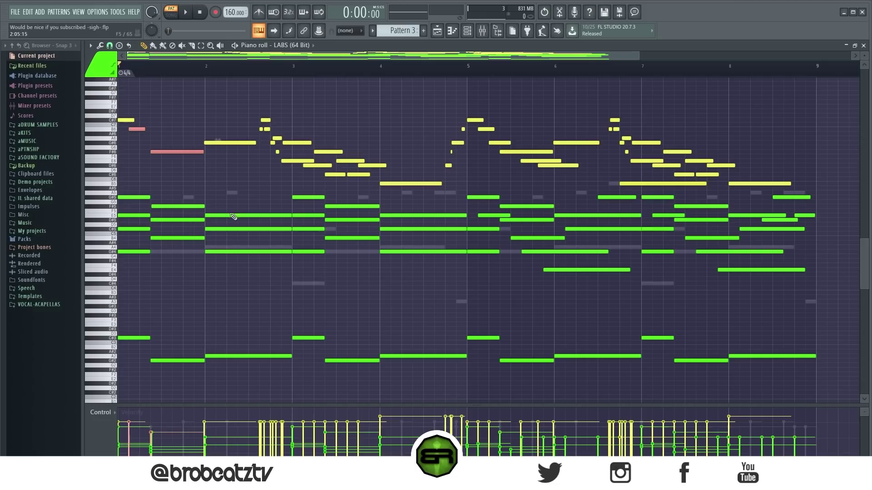
# - Play Pattern 3 from the start to hear the melody over the chords
pyautogui.press('space')
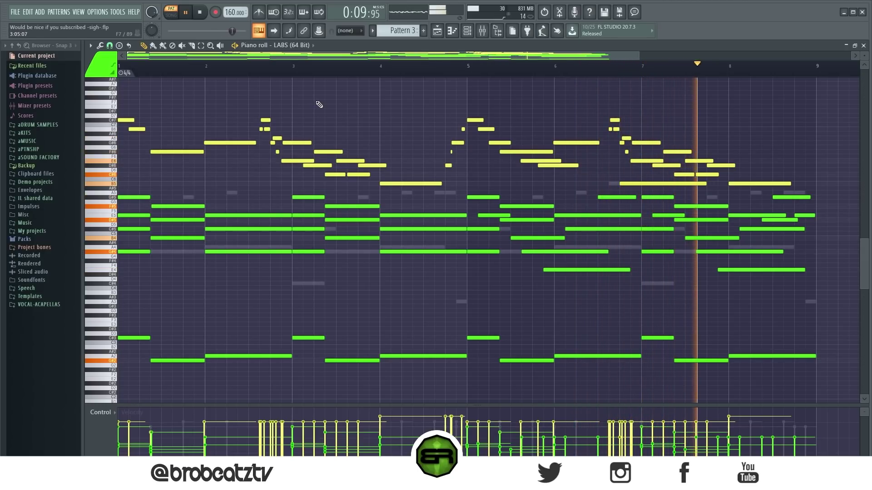
pyautogui.press('space')
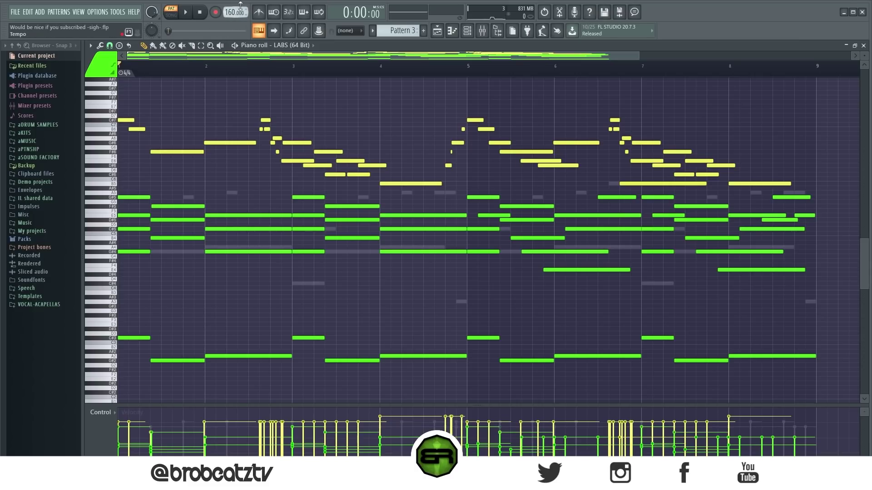
# - Select every note across all eight bars of Pattern 3
pyautogui.scroll(-3, 243, 74)
pyautogui.keyDown('ctrl'); pyautogui.moveTo(178, 117); pyautogui.dragTo(256, 156); pyautogui.keyUp('ctrl')
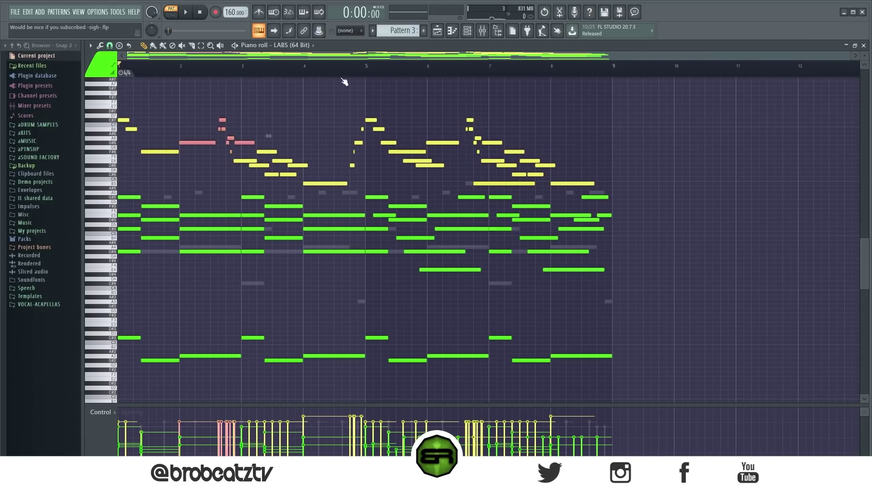
pyautogui.hotkey('ctrl', 'a')
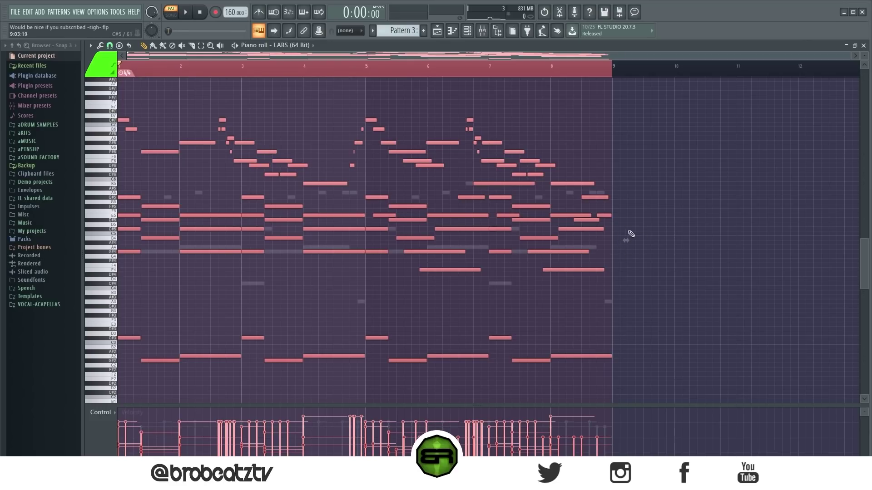
# - Stretch all selected notes of Pattern 3 to twice their length so they end at bar 17, keeping the tempo at 160 BPM
pyautogui.moveTo(624, 239); pyautogui.dragTo(835, 226)
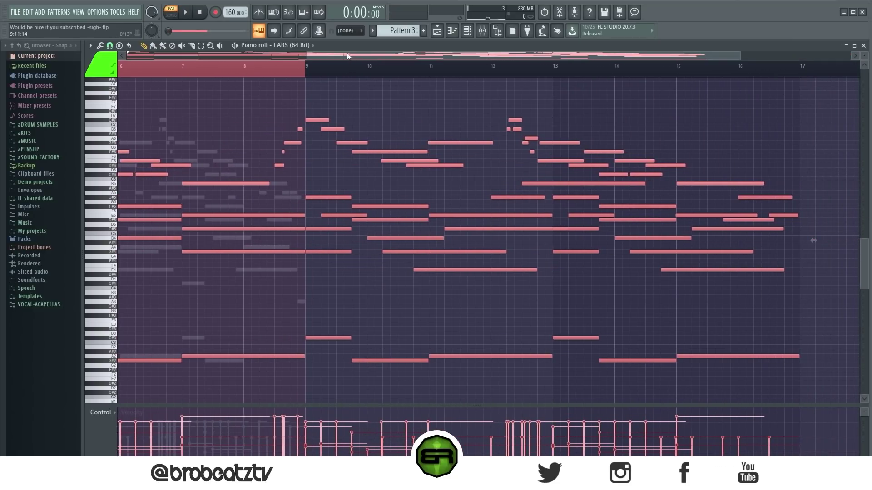
pyautogui.moveTo(351, 57); pyautogui.dragTo(220, 128)
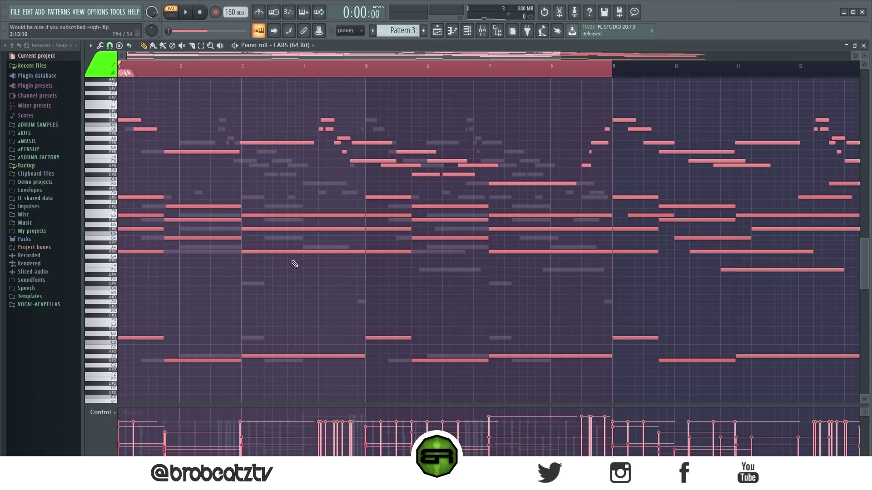
pyautogui.scroll(3, 229, 12)
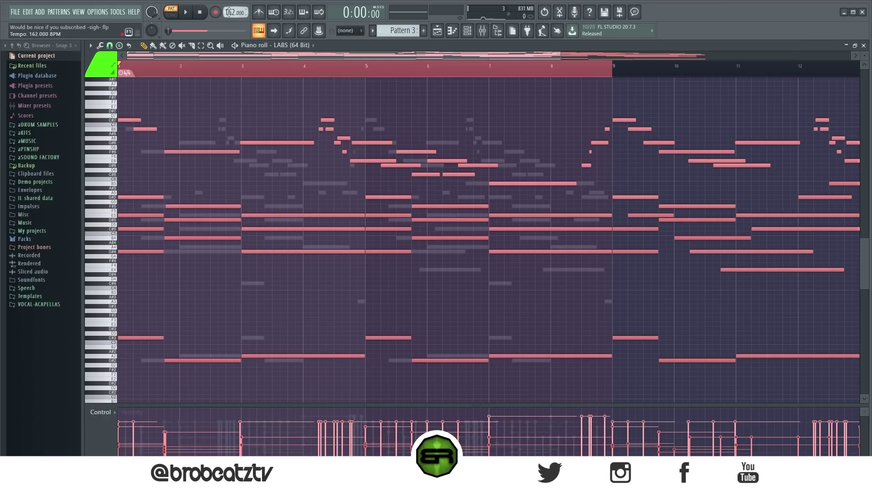
pyautogui.scroll(-1, 229, 11)
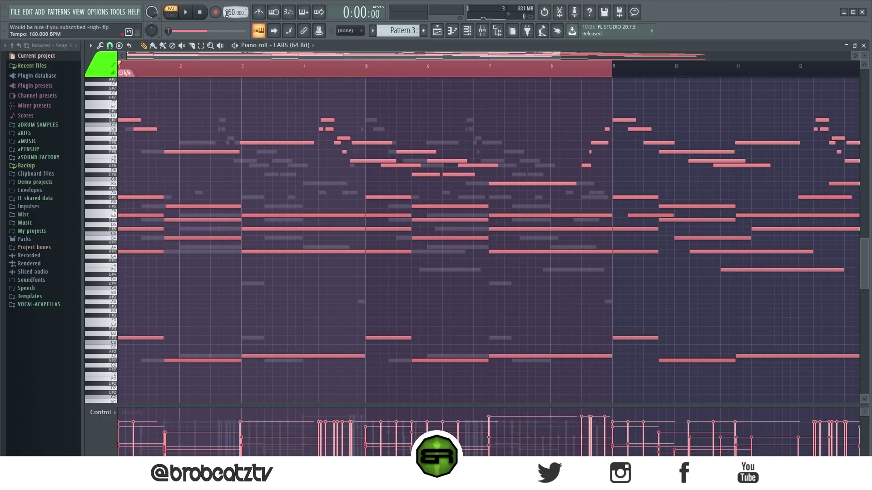
# - Clear the selection, glance at the channel rack, and play the stretched Pattern 3 from the start at 160 BPM
pyautogui.click(236, 67)
pyautogui.press('space')
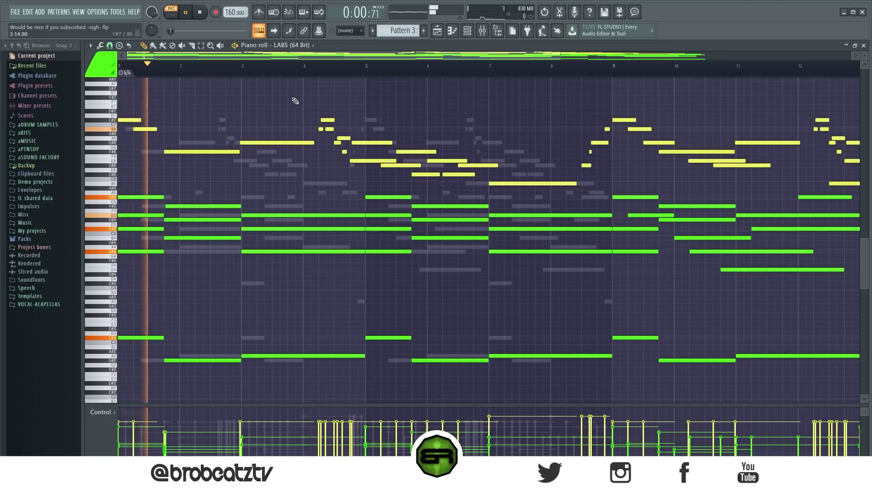
pyautogui.click(468, 31)
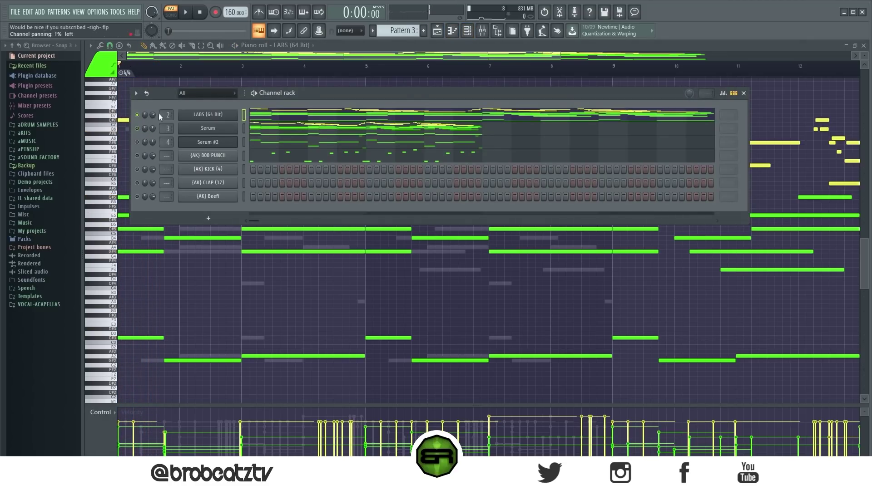
pyautogui.press('F6')
pyautogui.press('space')
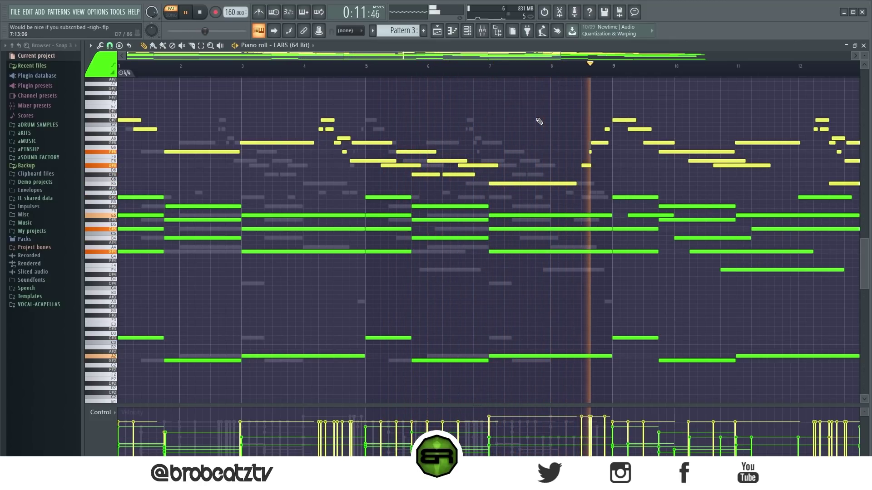
pyautogui.press('space')
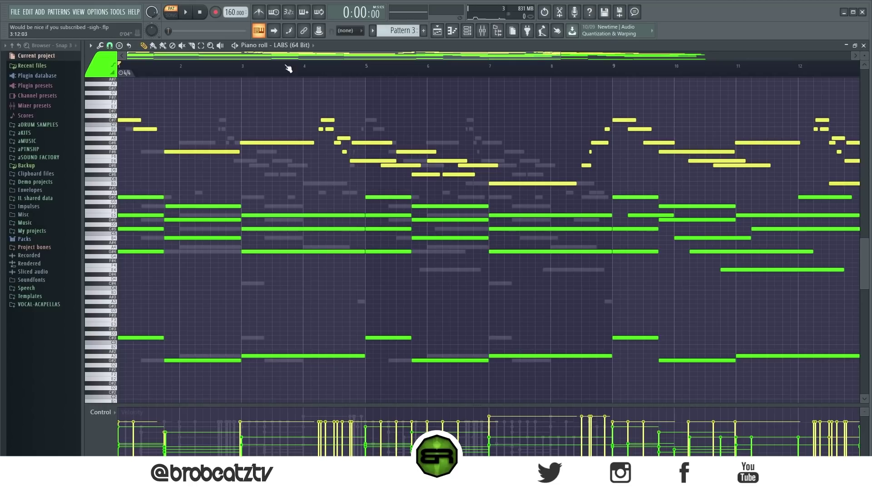
# - Select all notes of Pattern 3, compress them to half length so they end at bar 9, and clear the selection
pyautogui.moveTo(165, 71); pyautogui.dragTo(181, 93)
pyautogui.scroll(-2, 200, 68)
pyautogui.hotkey('ctrl', 'a')
pyautogui.moveTo(726, 240); pyautogui.dragTo(431, 240)
pyautogui.click(284, 68)
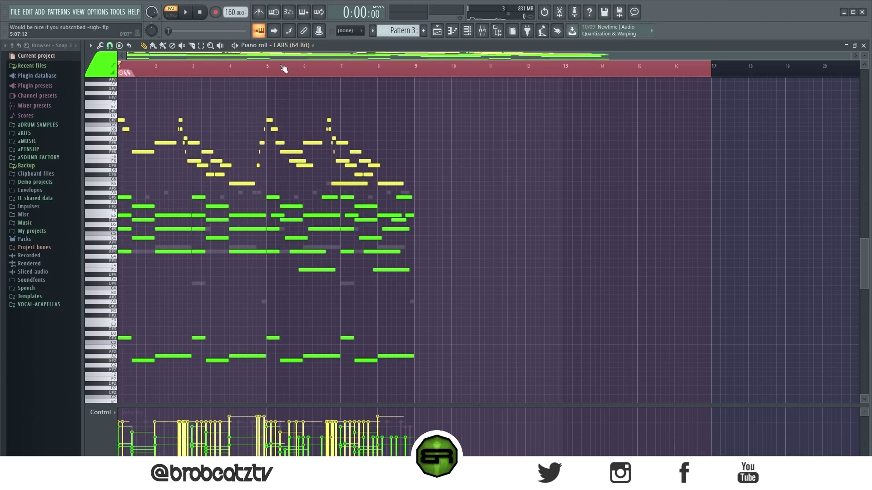
pyautogui.click(274, 72)
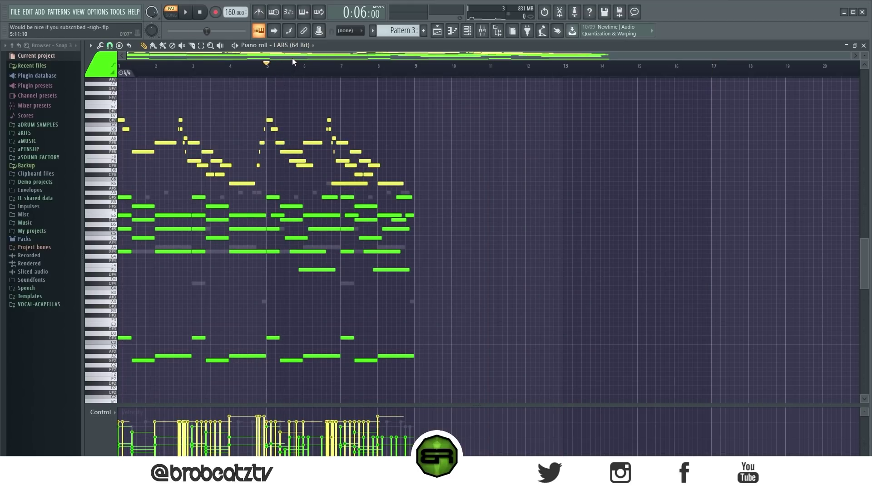
# - Select every note of Pattern 3 again, stretch them to end at bar 17, and deselect the notes
pyautogui.scroll(4, 237, 72)
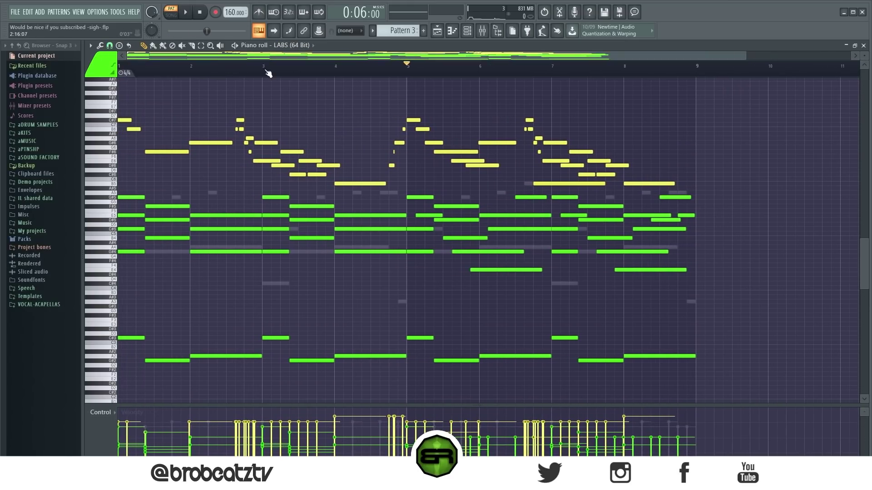
pyautogui.scroll(-1, 324, 66)
pyautogui.hotkey('ctrl', 'a')
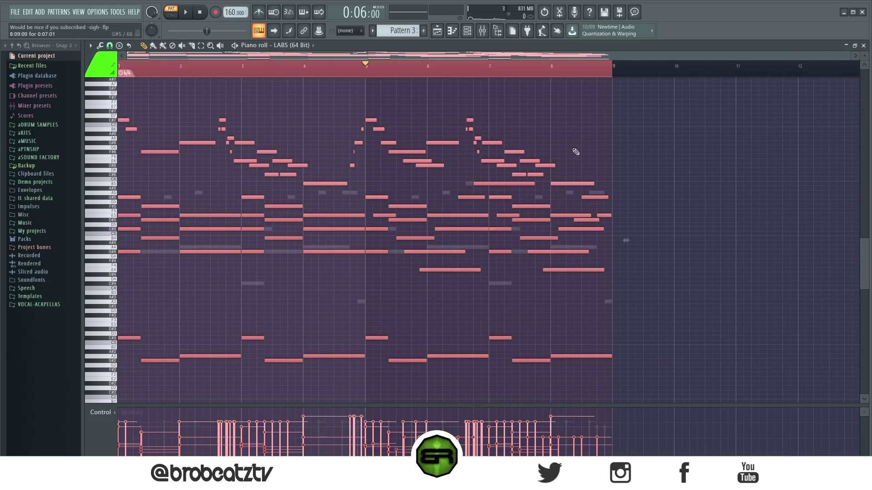
pyautogui.moveTo(627, 243); pyautogui.dragTo(836, 244)
pyautogui.click(253, 84)
pyautogui.scroll(-2, 252, 74)
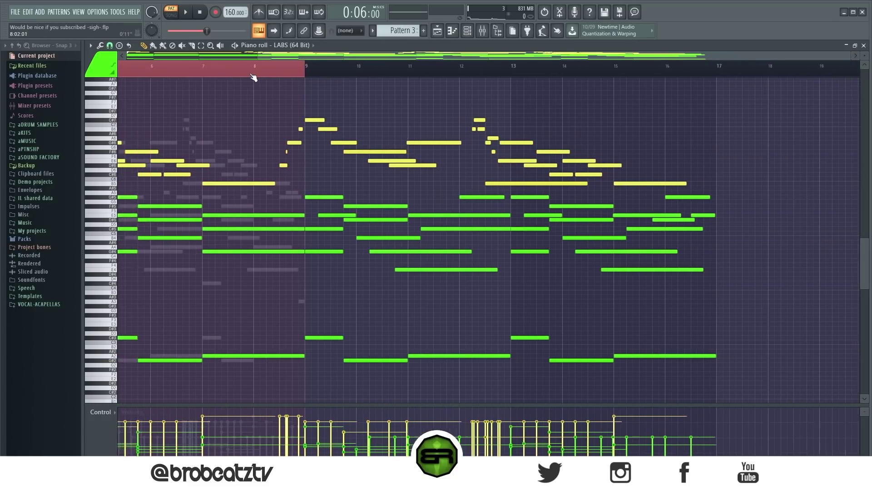
# - Set the tempo to 120 BPM and play the stretched Pattern 3 from the start
pyautogui.moveTo(235, 12); pyautogui.dragTo(235, 29)
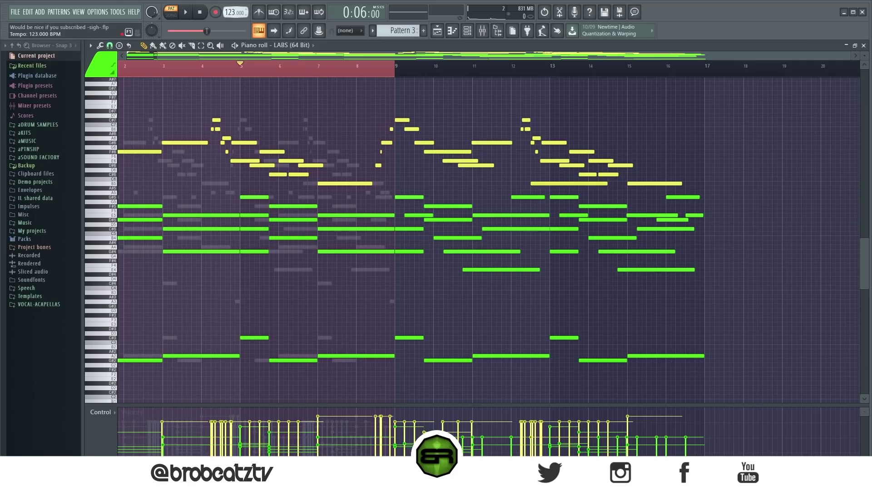
pyautogui.press('space')
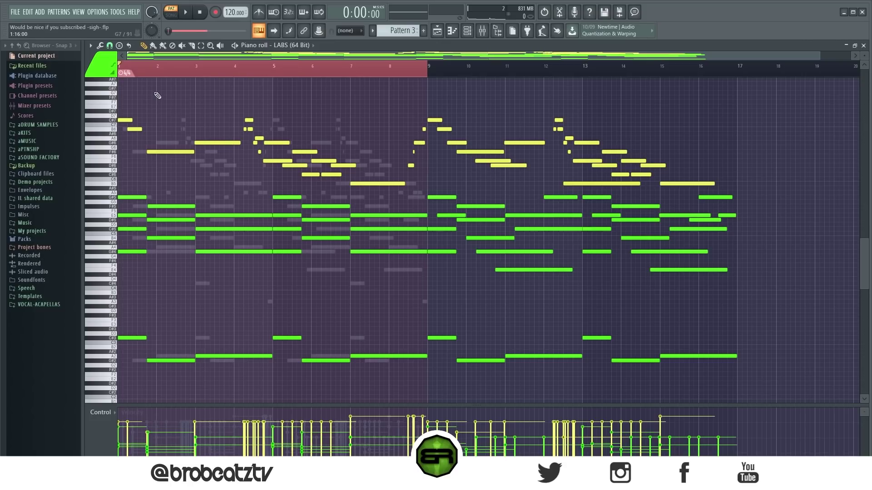
pyautogui.press('space')
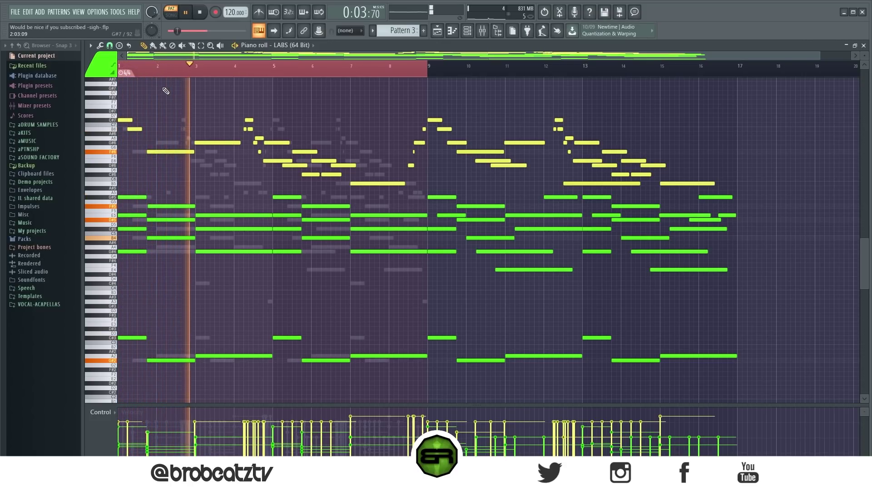
pyautogui.press('space')
# - Compress all notes of Pattern 3 to end at bar 9 and play the result at 120 BPM
pyautogui.hotkey('ctrl', 'a')
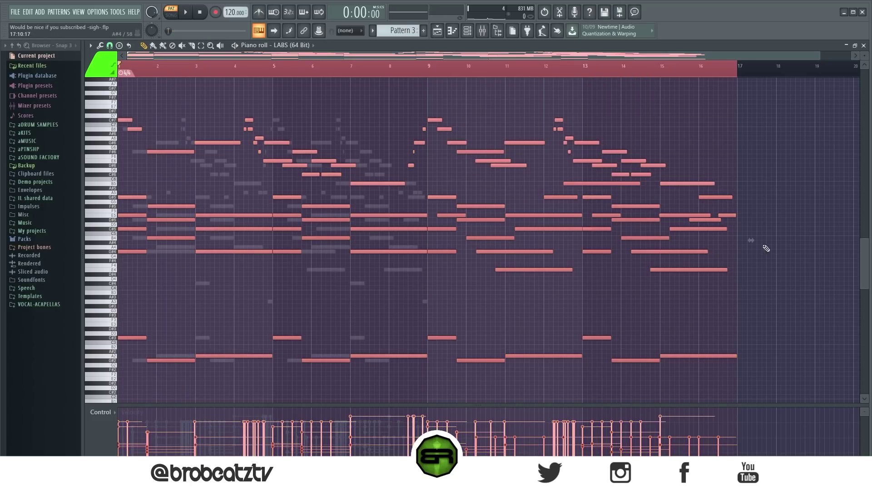
pyautogui.moveTo(751, 242); pyautogui.dragTo(443, 240)
pyautogui.press('space')
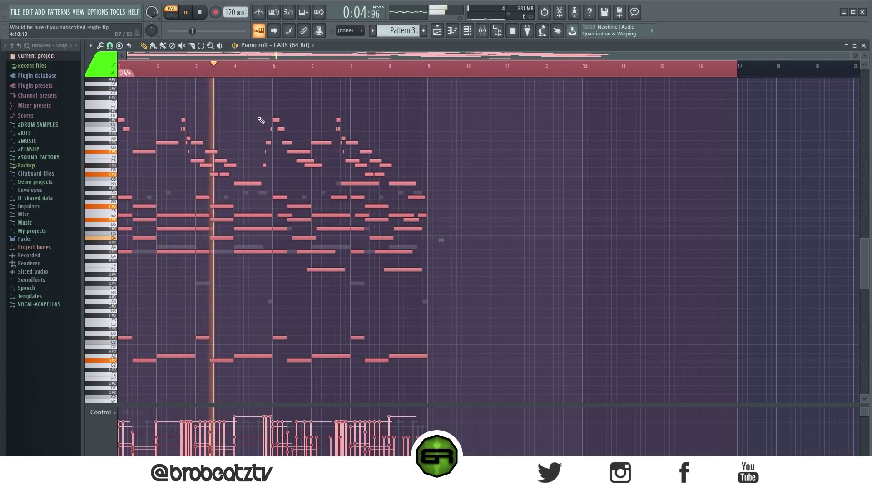
pyautogui.press('space')
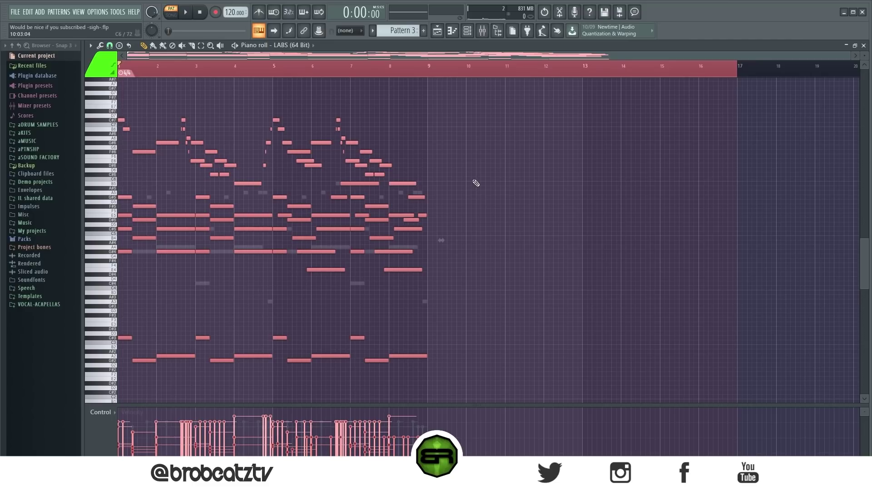
# - Deselect all notes, select the descending melody run in bars 2 and 3, and clear that selection
pyautogui.hotkey('ctrl', 'd')
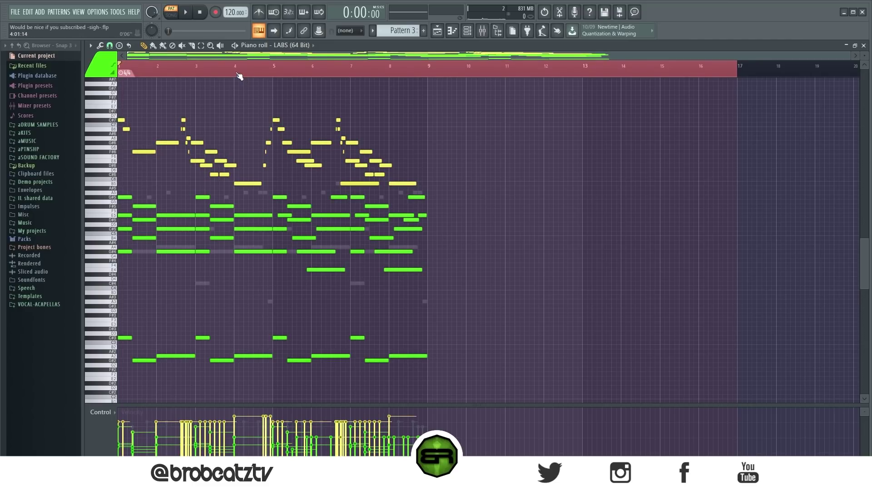
pyautogui.moveTo(180, 117); pyautogui.dragTo(237, 178)
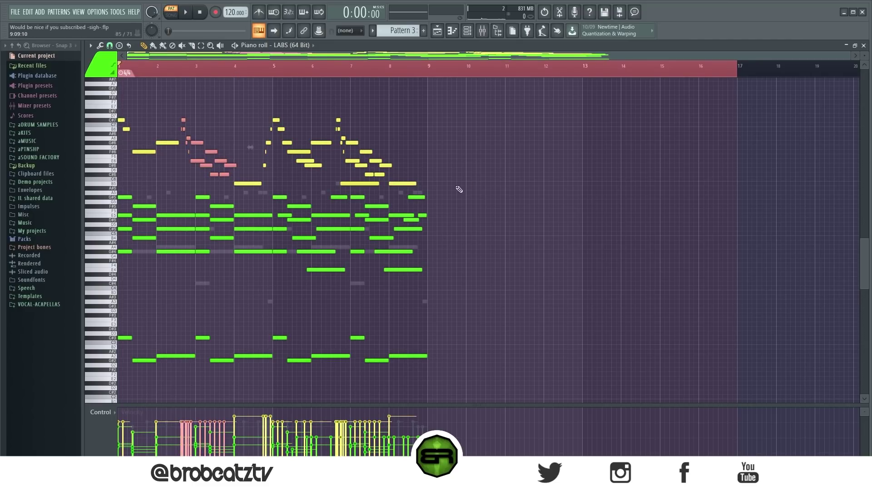
pyautogui.moveTo(459, 190); pyautogui.dragTo(119, 313)
pyautogui.hotkey('ctrl', 'd')
# - Clear the time selection covering bars 1 to 16 of Pattern 3
pyautogui.scroll(3, 270, 67)
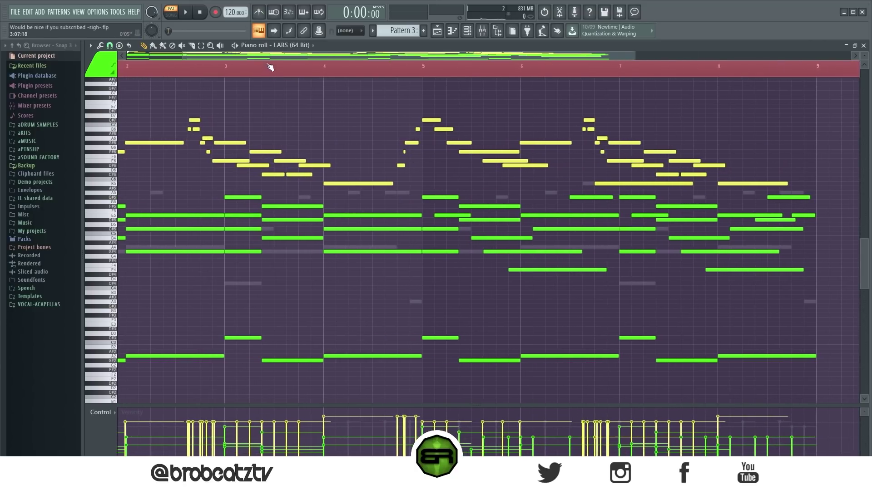
pyautogui.scroll(-4, 270, 67)
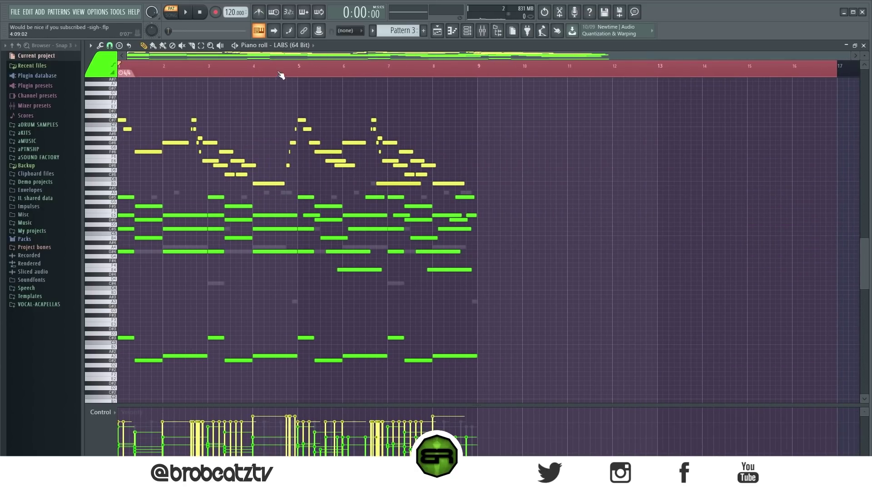
pyautogui.click(279, 73)
pyautogui.scroll(4, 275, 75)
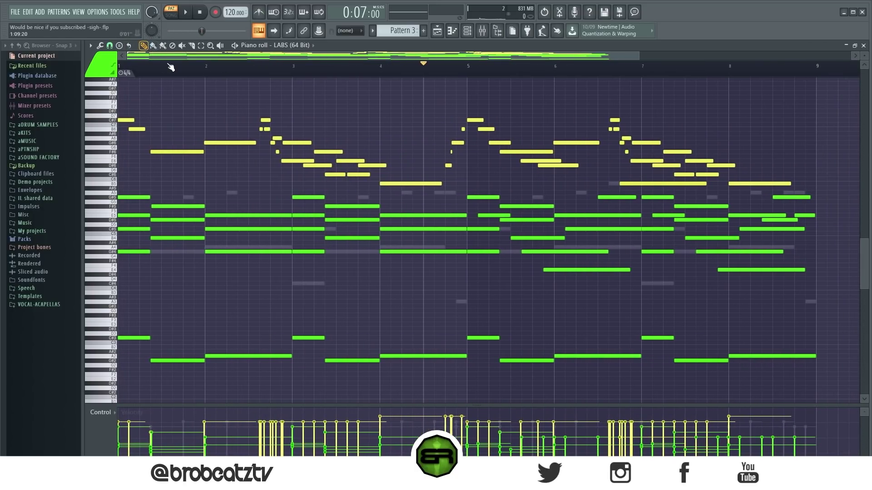
# - Raise the tempo to 144 BPM, move the playhead to bar 5, and raise the tempo further to 154 BPM
pyautogui.rightClick(234, 11)
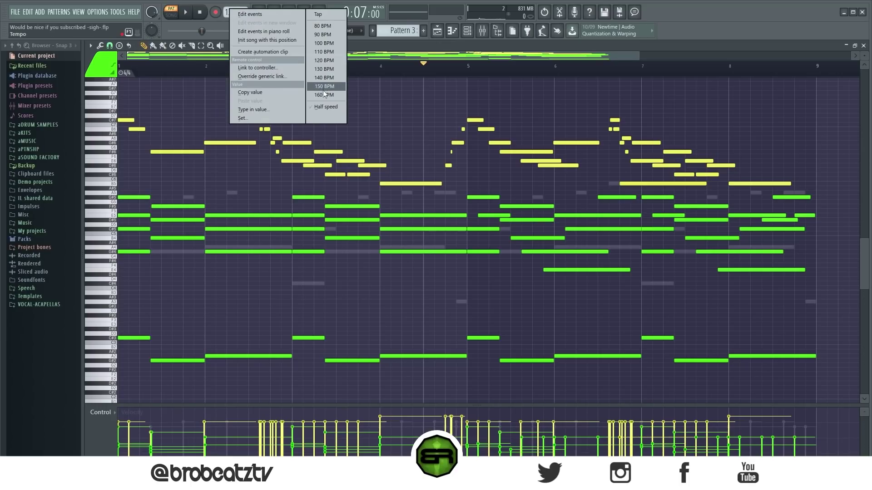
pyautogui.press('Escape')
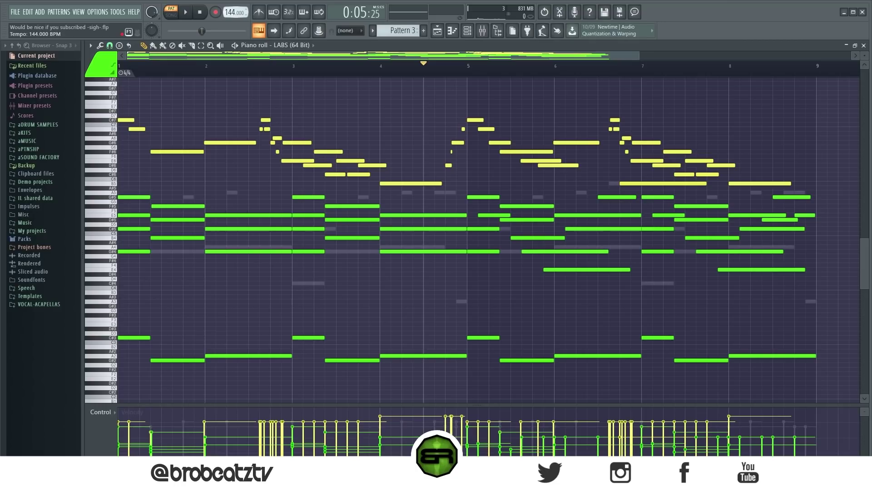
pyautogui.moveTo(234, 12); pyautogui.dragTo(235, 11)
pyautogui.moveTo(386, 68); pyautogui.dragTo(467, 65)
pyautogui.moveTo(248, 11); pyautogui.dragTo(247, 8)
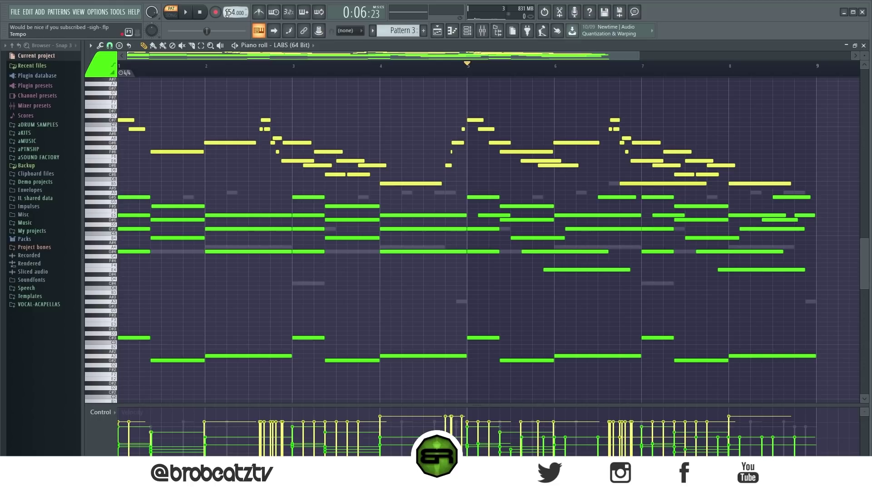
# - Lower the tempo to 145 BPM and play the opening of Pattern 3
pyautogui.moveTo(228, 13); pyautogui.dragTo(228, 18)
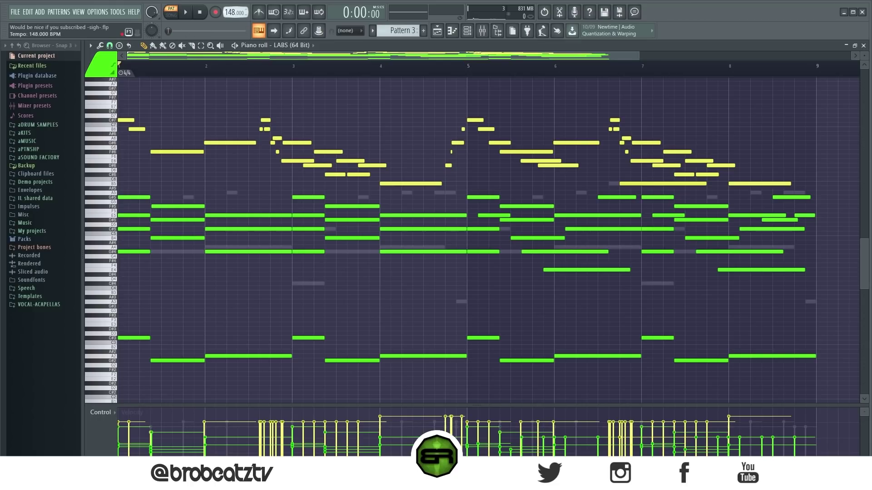
pyautogui.press('space')
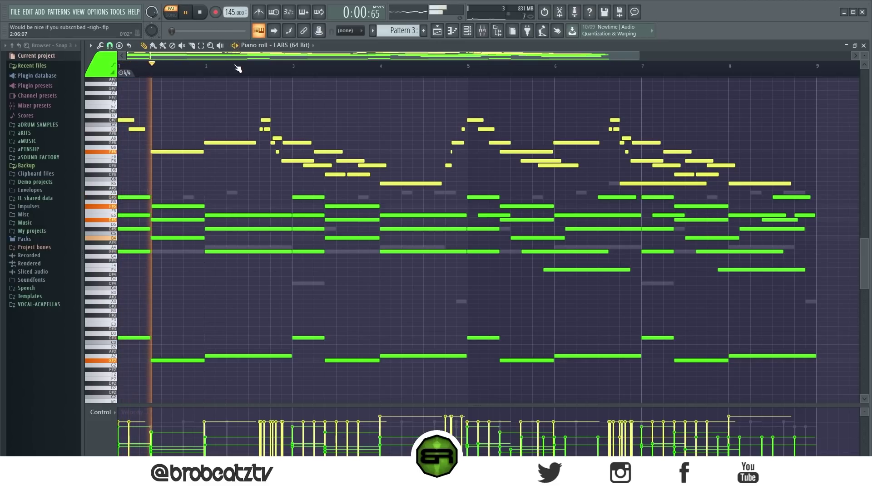
pyautogui.press('space')
# - Set the tempo to 137 BPM and play Pattern 3 from the start
pyautogui.scroll(-8, 228, 11)
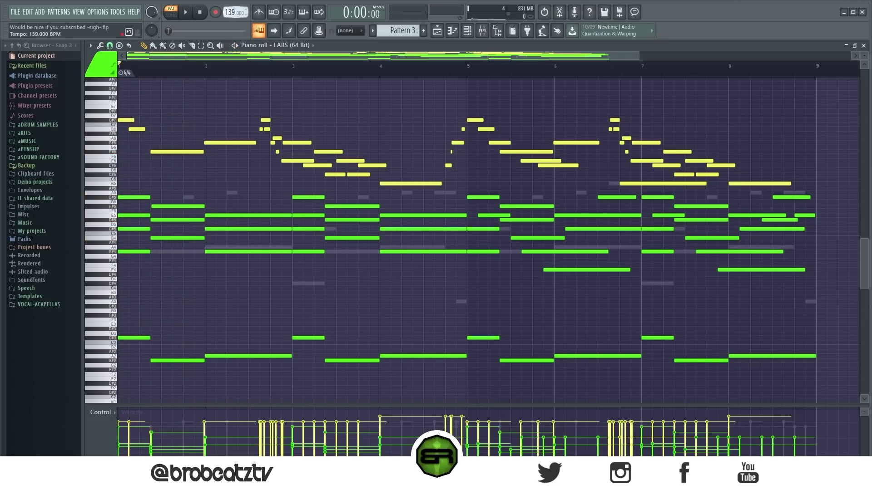
pyautogui.press('space')
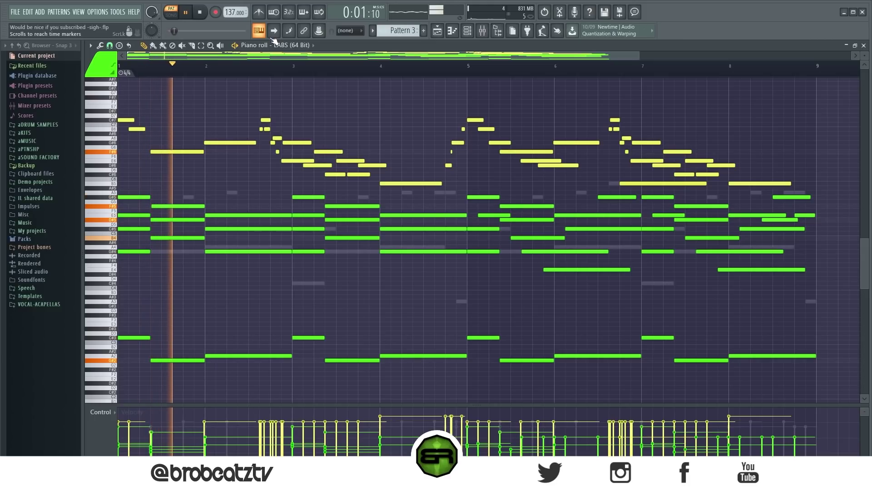
# - Stop playback and unmute the Serum, Serum #2 and (AK) BOB PUNCH channels in the channel rack
pyautogui.press('F6')
pyautogui.press('space')
pyautogui.moveTo(138, 130); pyautogui.dragTo(138, 143)
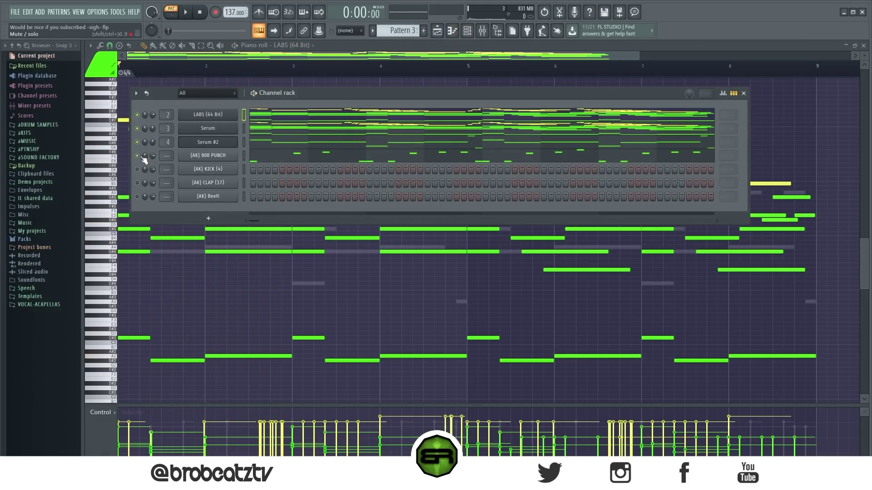
pyautogui.press('F6')
# - Play Pattern 3 with the unmuted channels at 137 BPM, stop it, and open the channel rack
pyautogui.press('space')
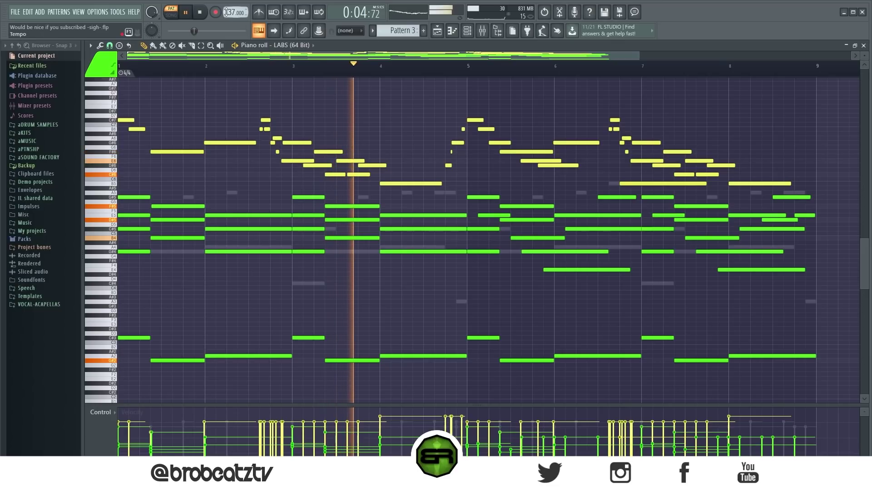
pyautogui.press('space')
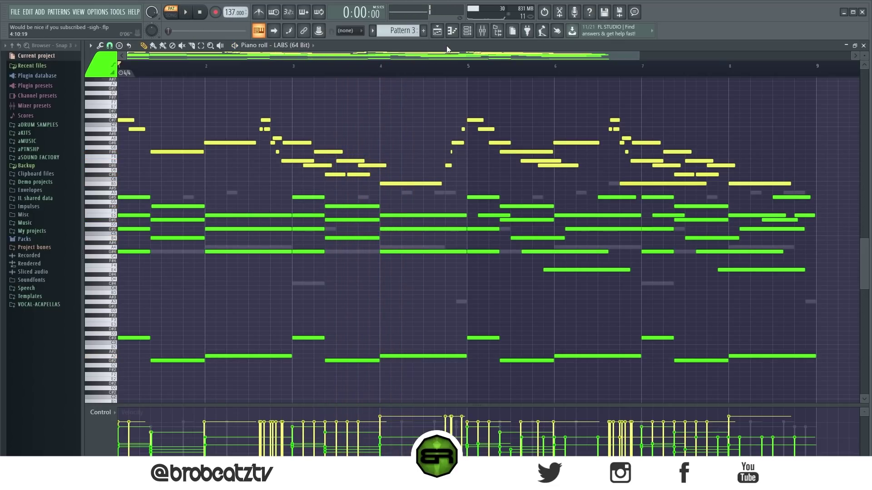
pyautogui.click(466, 32)
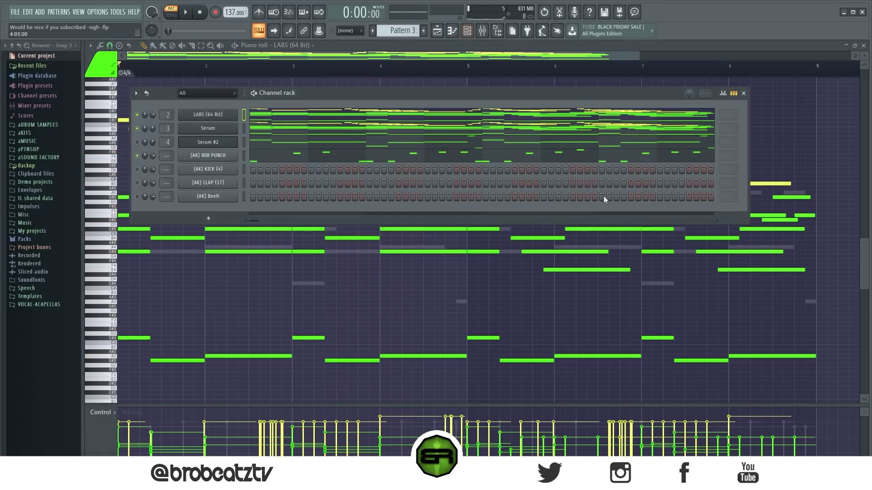
# - Close and reopen the channel rack and move it to the upper part of the piano roll
pyautogui.moveTo(298, 101); pyautogui.dragTo(340, 128)
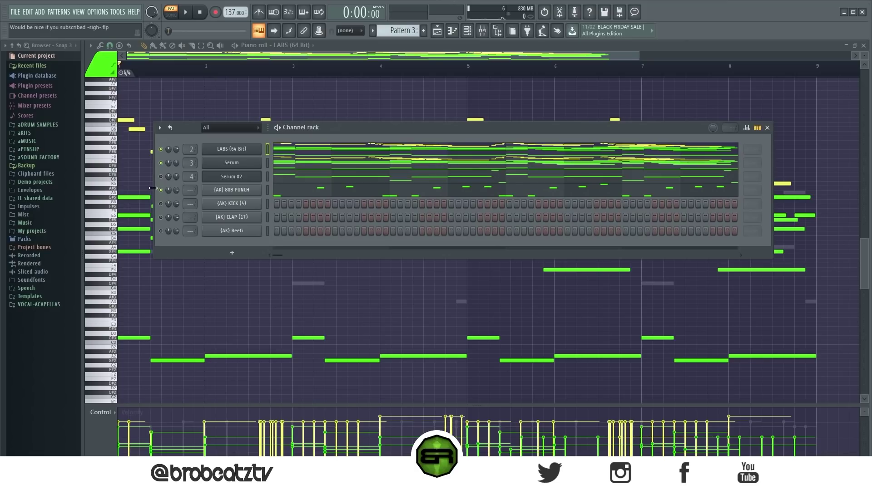
pyautogui.moveTo(316, 128); pyautogui.dragTo(299, 227)
pyautogui.press('F6')
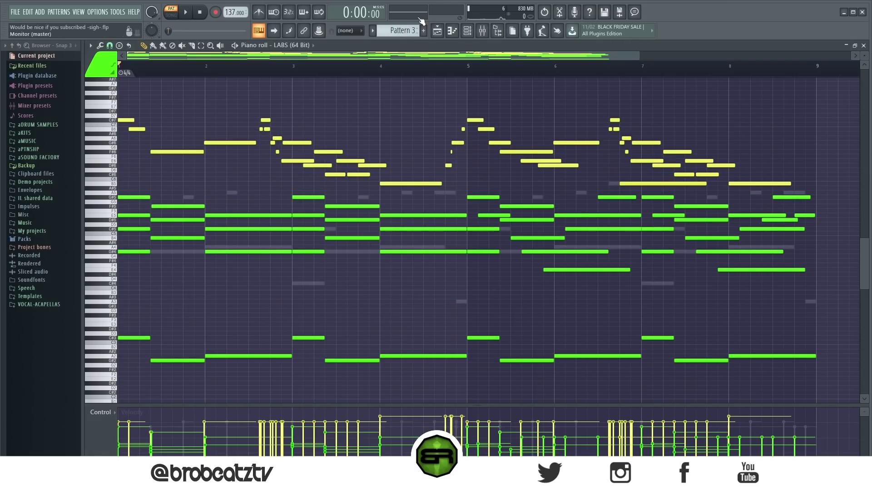
pyautogui.click(467, 35)
pyautogui.moveTo(317, 228); pyautogui.dragTo(341, 139)
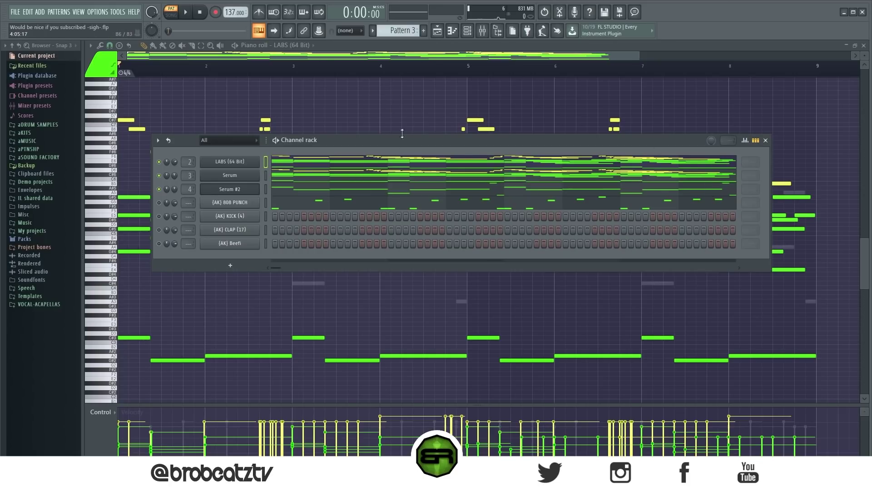
# - Raise the tempo to 160 BPM and hide the channel rack
pyautogui.moveTo(230, 12); pyautogui.dragTo(230, 16)
pyautogui.moveTo(230, 12); pyautogui.dragTo(230, 9)
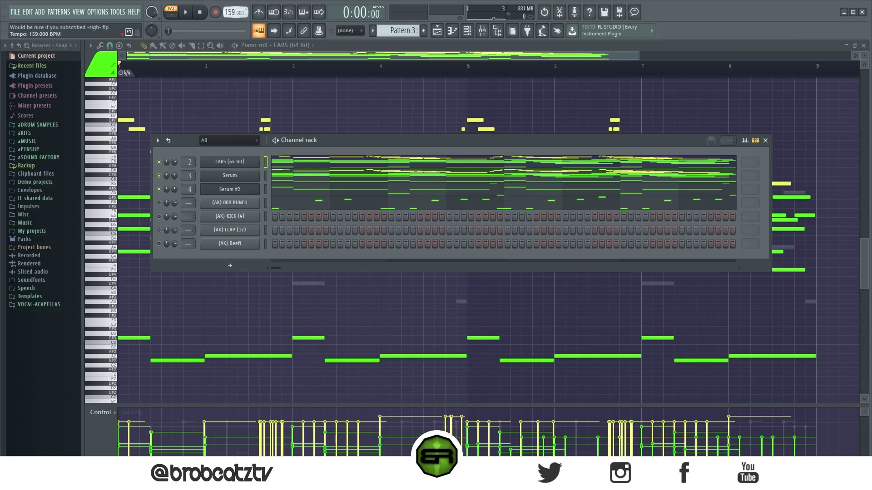
pyautogui.moveTo(230, 12); pyautogui.dragTo(230, 11)
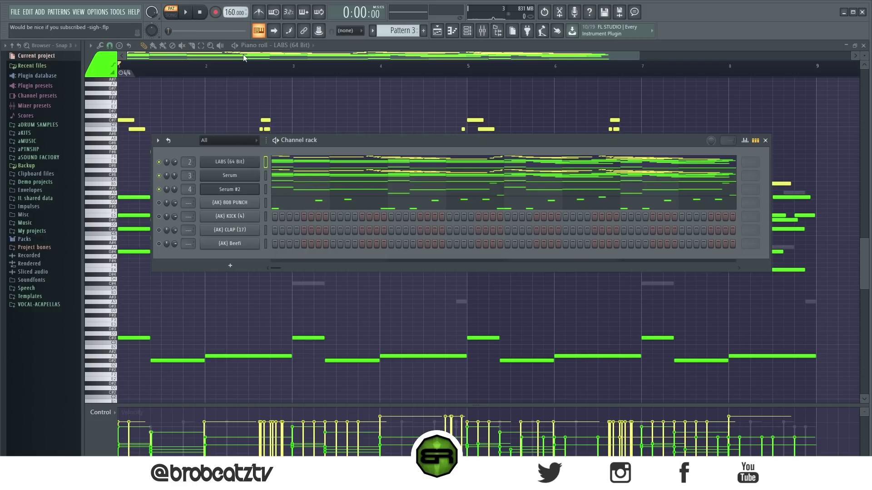
pyautogui.scroll(-2, 343, 88)
pyautogui.press('F6')
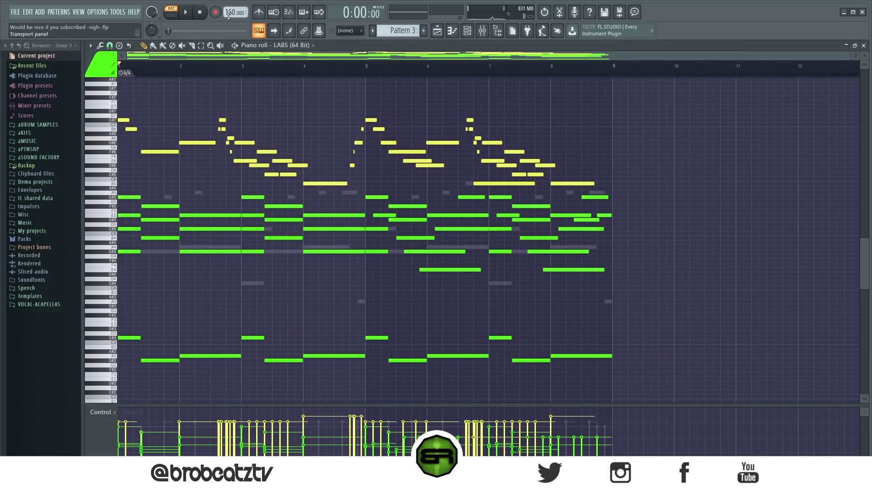
# - Set the tempo to 169 BPM and audition the opening bars of Pattern 3 with all notes selected
pyautogui.moveTo(230, 12); pyautogui.dragTo(230, 18)
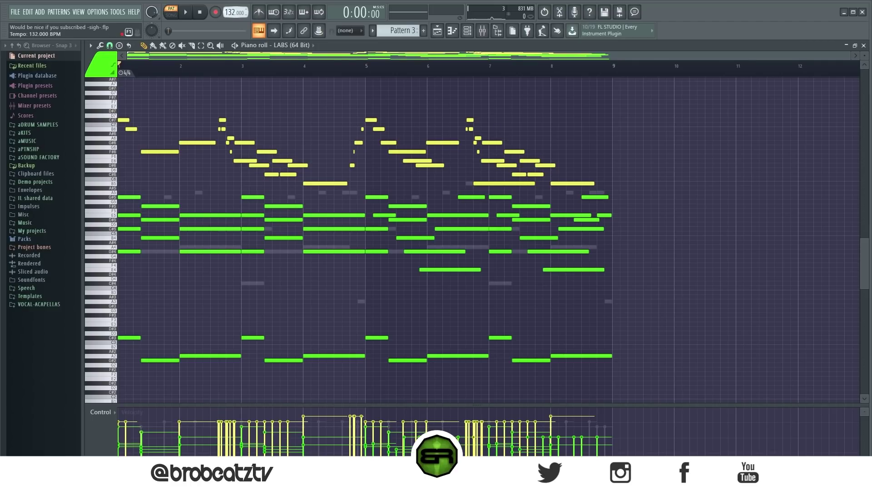
pyautogui.moveTo(230, 18); pyautogui.dragTo(230, 19)
pyautogui.moveTo(301, 185); pyautogui.dragTo(571, 197)
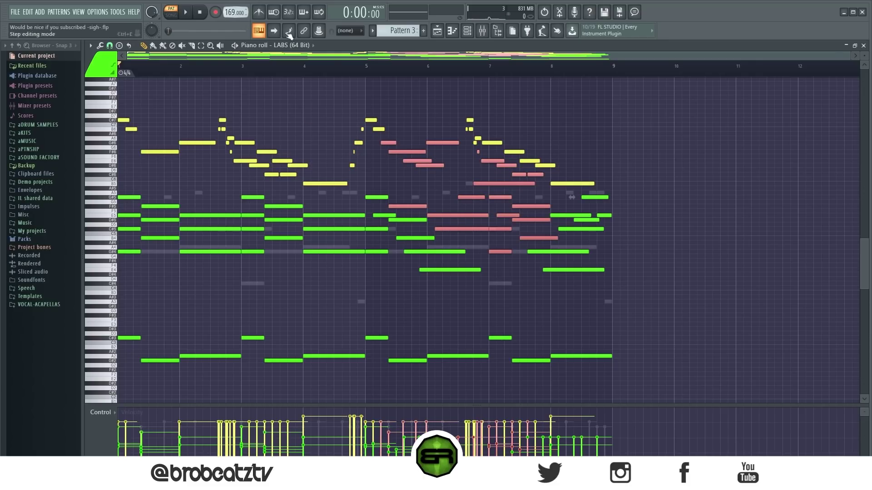
pyautogui.hotkey('ctrl', 'a')
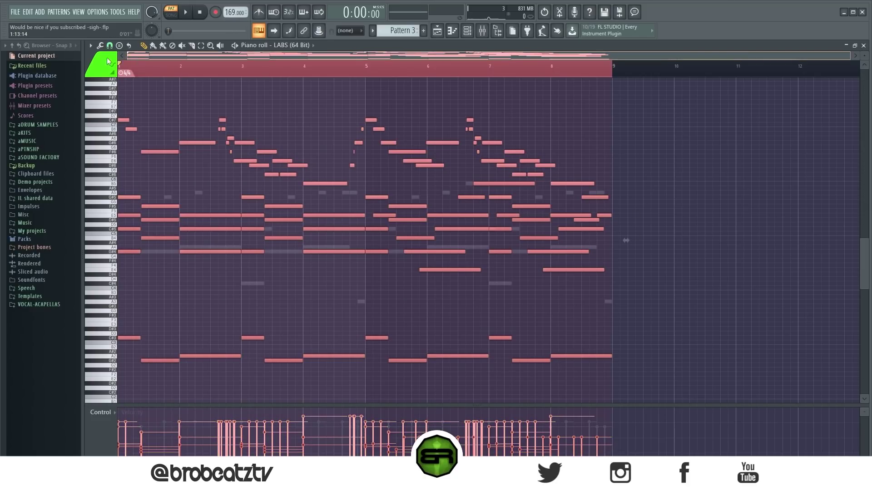
pyautogui.press('space')
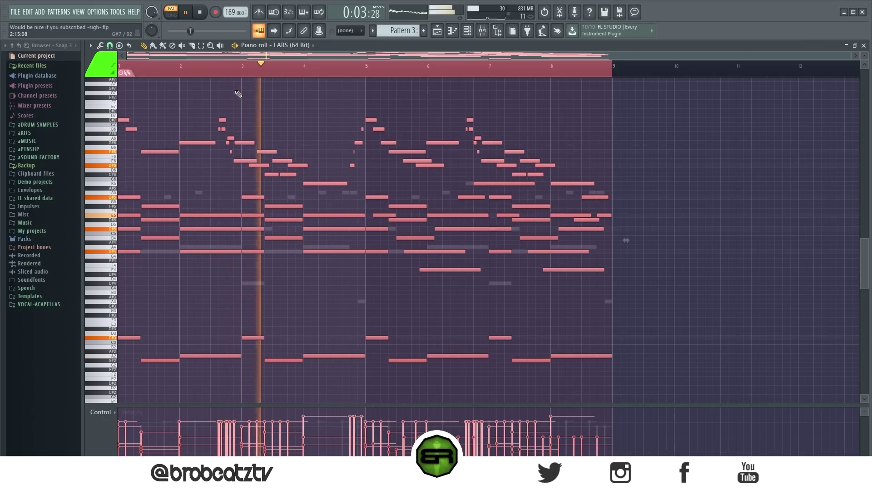
pyautogui.press('space')
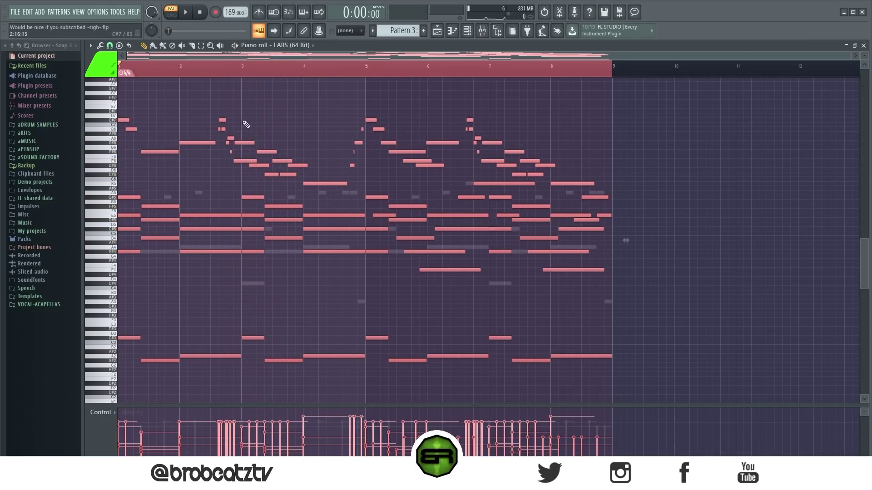
# - Deselect the notes, switch to Pattern 4 and play its stretched melody from the start at 169 BPM
pyautogui.moveTo(623, 241); pyautogui.dragTo(403, 235)
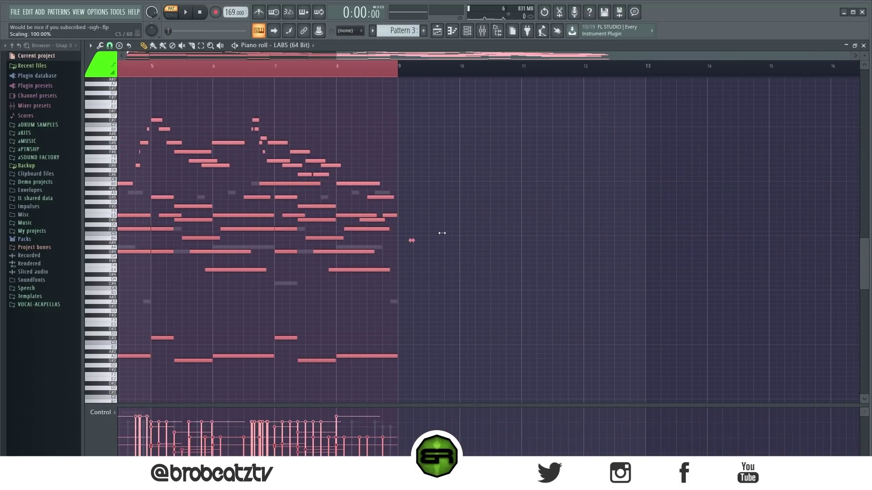
pyautogui.hotkey('ctrl', 'd')
pyautogui.press('Home')
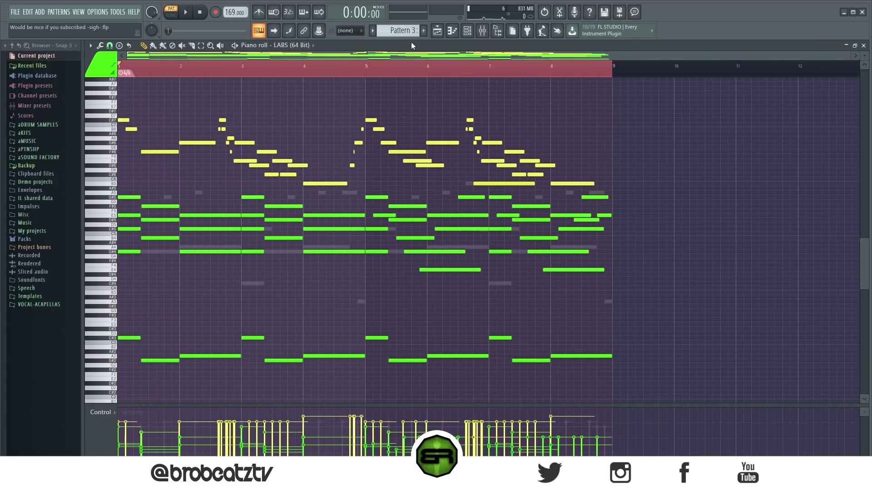
pyautogui.scroll(-1, 391, 30)
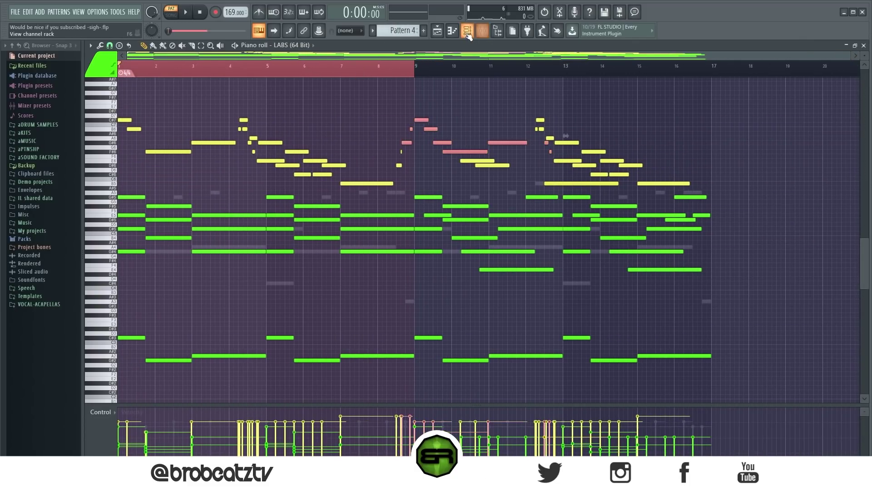
pyautogui.press('space')
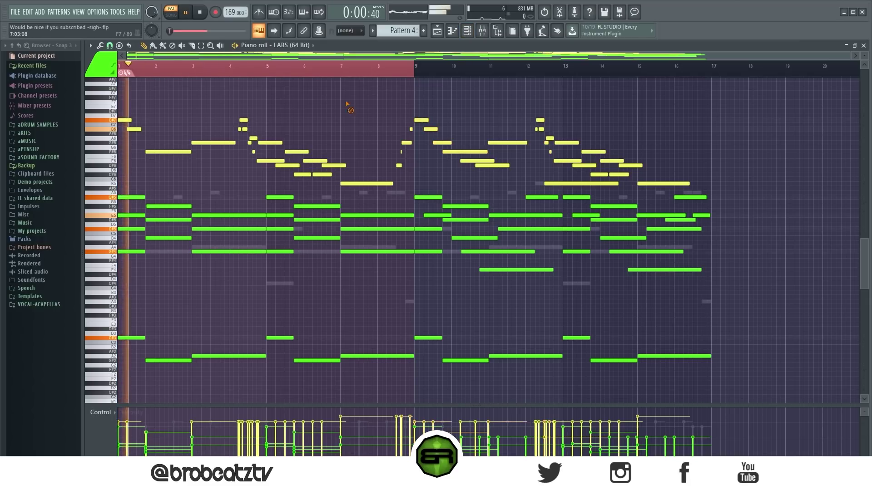
pyautogui.click(402, 159)
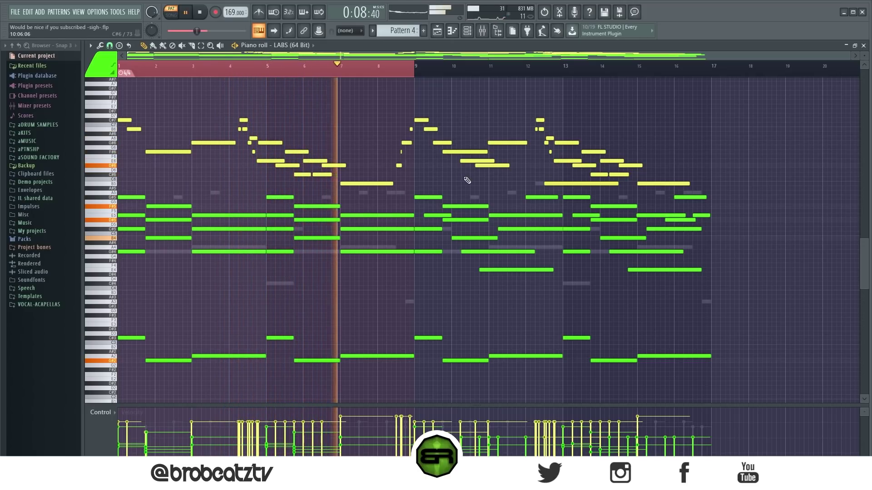
pyautogui.press('space')
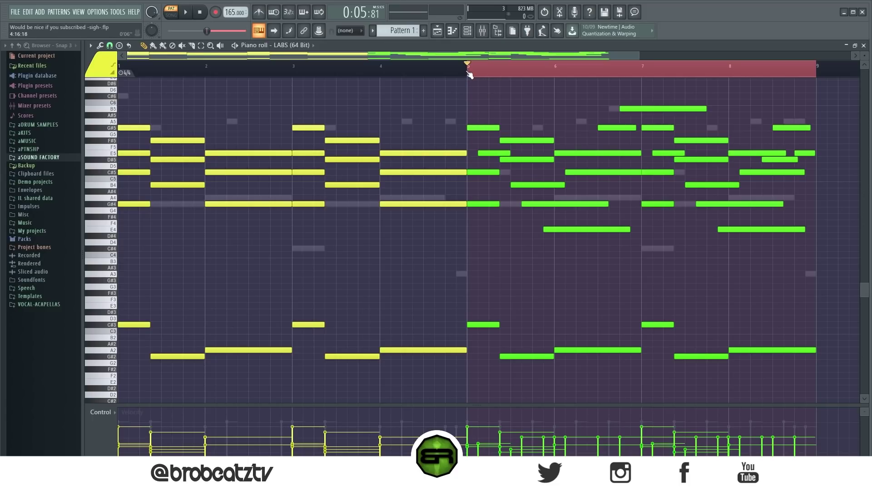
# - Mark bars 5 to 8 of Pattern 1 and add its staggered notes to the selection in playing order
pyautogui.moveTo(472, 74); pyautogui.dragTo(816, 90)
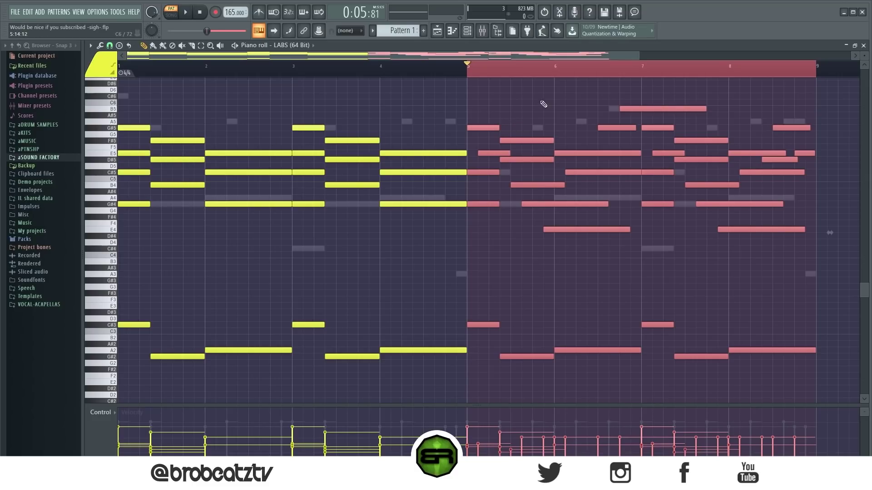
pyautogui.hotkey('ctrl', 'd')
pyautogui.keyDown('ctrl'); pyautogui.keyDown('shift'); pyautogui.click(483, 127); pyautogui.keyUp('shift'); pyautogui.keyUp('ctrl')
pyautogui.keyDown('ctrl'); pyautogui.keyDown('shift'); pyautogui.click(494, 153); pyautogui.keyUp('shift'); pyautogui.keyUp('ctrl')
pyautogui.keyDown('ctrl'); pyautogui.keyDown('shift'); pyautogui.click(526, 159); pyautogui.keyUp('shift'); pyautogui.keyUp('ctrl')
pyautogui.keyDown('ctrl'); pyautogui.keyDown('shift'); pyautogui.click(537, 185); pyautogui.keyUp('shift'); pyautogui.keyUp('ctrl')
pyautogui.keyDown('ctrl'); pyautogui.keyDown('shift'); pyautogui.click(564, 204); pyautogui.keyUp('shift'); pyautogui.keyUp('ctrl')
pyautogui.keyDown('ctrl'); pyautogui.keyDown('shift'); pyautogui.click(565, 229); pyautogui.keyUp('shift'); pyautogui.keyUp('ctrl')
pyautogui.keyDown('ctrl'); pyautogui.keyDown('shift'); pyautogui.click(579, 173); pyautogui.keyUp('shift'); pyautogui.keyUp('ctrl')
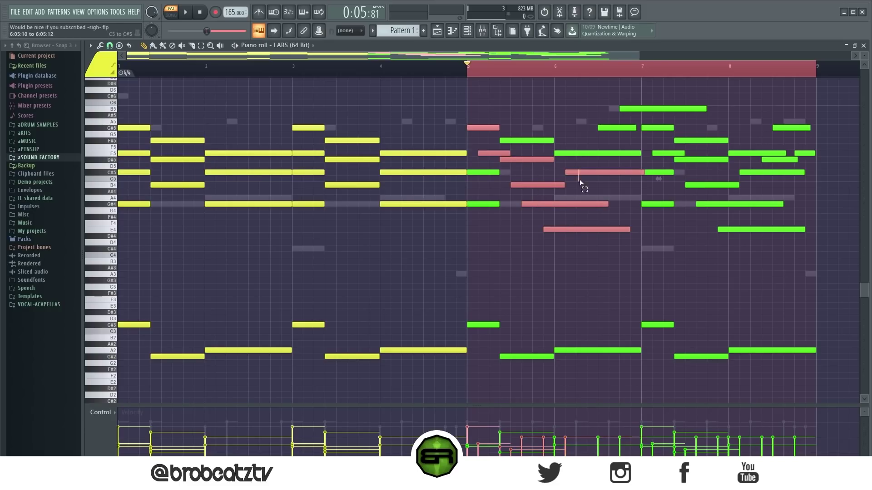
pyautogui.keyDown('ctrl'); pyautogui.keyDown('shift'); pyautogui.click(602, 153); pyautogui.keyUp('shift'); pyautogui.keyUp('ctrl')
pyautogui.keyDown('ctrl'); pyautogui.keyDown('shift'); pyautogui.click(613, 128); pyautogui.keyUp('shift'); pyautogui.keyUp('ctrl')
pyautogui.keyDown('ctrl'); pyautogui.keyDown('shift'); pyautogui.click(631, 109); pyautogui.keyUp('shift'); pyautogui.keyUp('ctrl')
pyautogui.keyDown('ctrl'); pyautogui.keyDown('shift'); pyautogui.click(658, 127); pyautogui.keyUp('shift'); pyautogui.keyUp('ctrl')
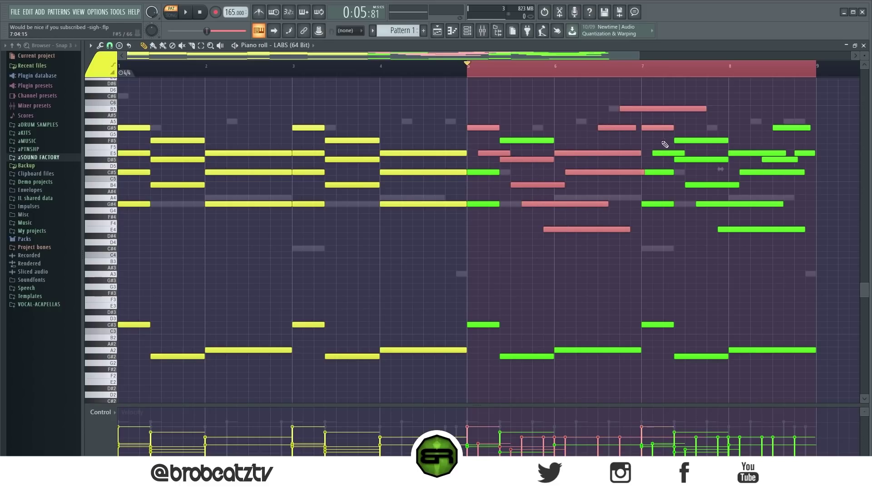
pyautogui.keyDown('ctrl'); pyautogui.keyDown('shift'); pyautogui.click(667, 153); pyautogui.keyUp('shift'); pyautogui.keyUp('ctrl')
pyautogui.keyDown('ctrl'); pyautogui.keyDown('shift'); pyautogui.click(697, 141); pyautogui.keyUp('shift'); pyautogui.keyUp('ctrl')
pyautogui.keyDown('ctrl'); pyautogui.keyDown('shift'); pyautogui.click(699, 159); pyautogui.keyUp('shift'); pyautogui.keyUp('ctrl')
pyautogui.keyDown('ctrl'); pyautogui.keyDown('shift'); pyautogui.click(710, 184); pyautogui.keyUp('shift'); pyautogui.keyUp('ctrl')
pyautogui.keyDown('ctrl'); pyautogui.keyDown('shift'); pyautogui.click(711, 204); pyautogui.keyUp('shift'); pyautogui.keyUp('ctrl')
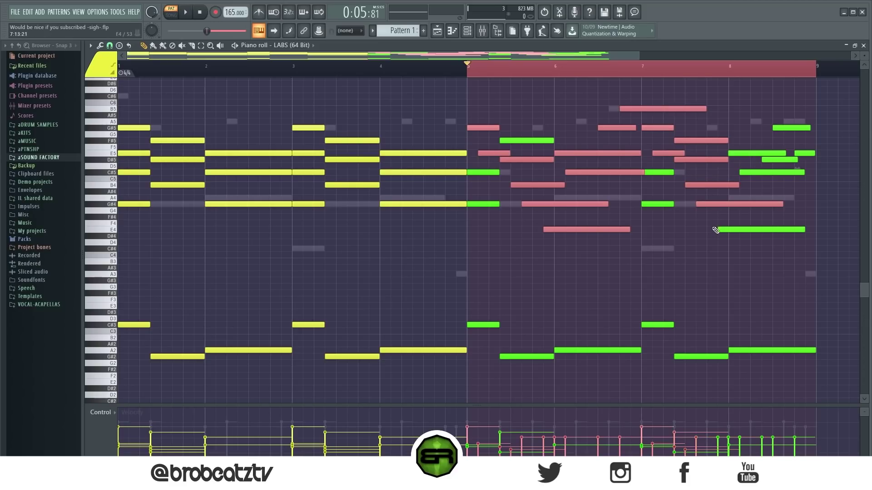
pyautogui.click(714, 259)
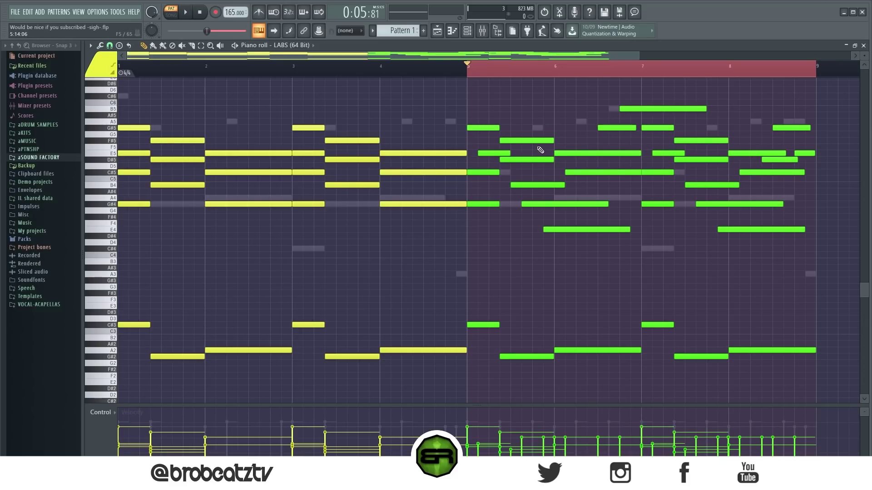
# - Highlight the overlapping high notes around the start of bar 7 and play the marked bars 5 to 8
pyautogui.click(613, 173)
pyautogui.click(543, 96)
pyautogui.click(686, 185)
pyautogui.click(799, 107)
pyautogui.moveTo(678, 107); pyautogui.dragTo(590, 164)
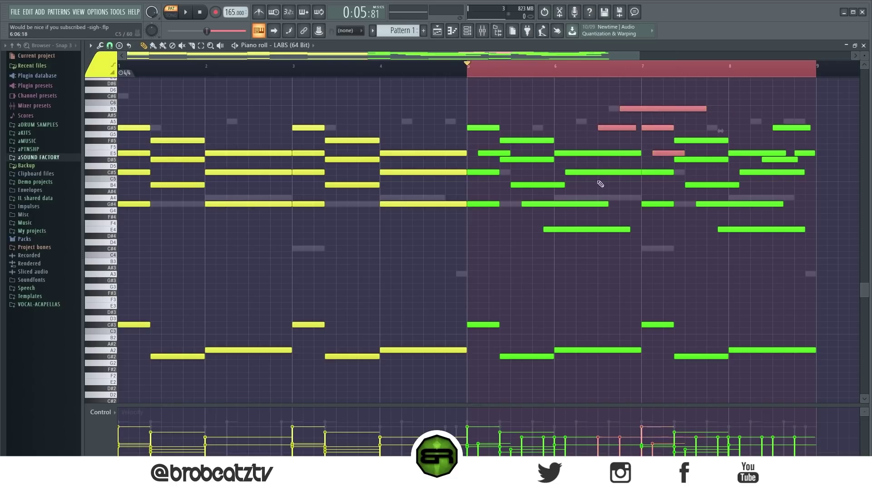
pyautogui.click(531, 92)
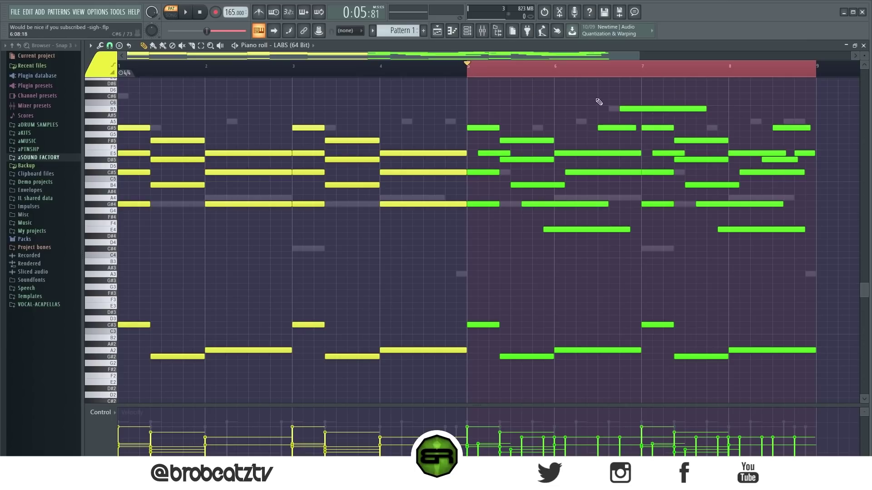
pyautogui.press('space')
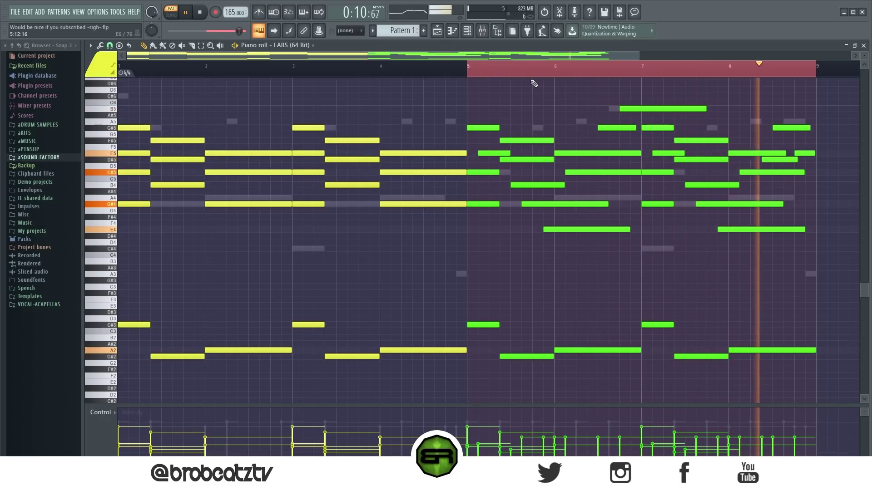
pyautogui.press('space')
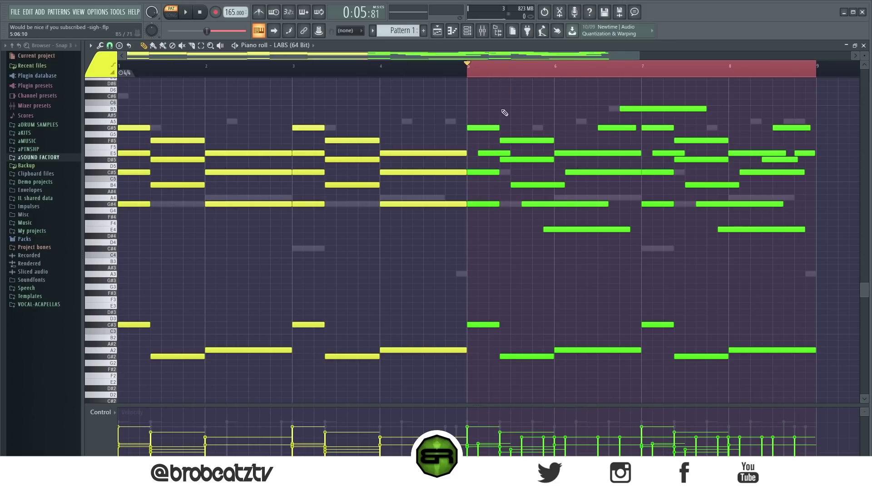
# - Highlight small groups of overlapping notes in bars 5, 8 and around the start of bar 7, clearing each selection
pyautogui.moveTo(497, 136); pyautogui.dragTo(513, 163)
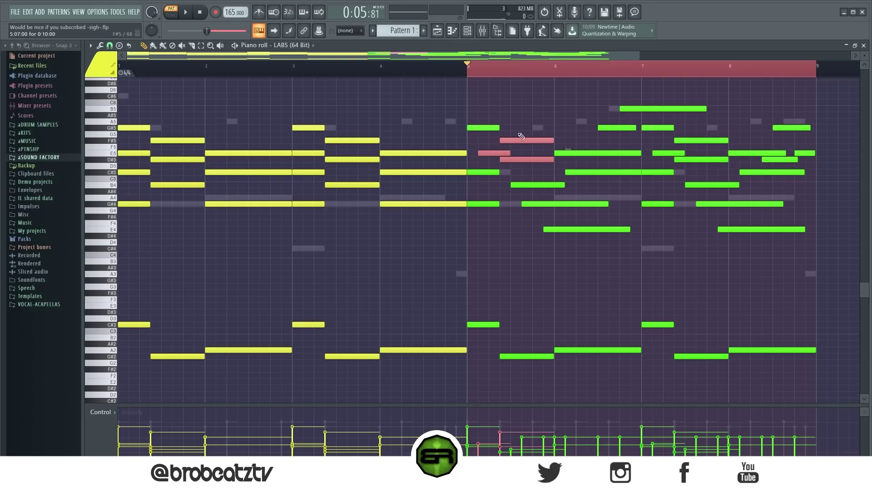
pyautogui.hotkey('ctrl', 'd')
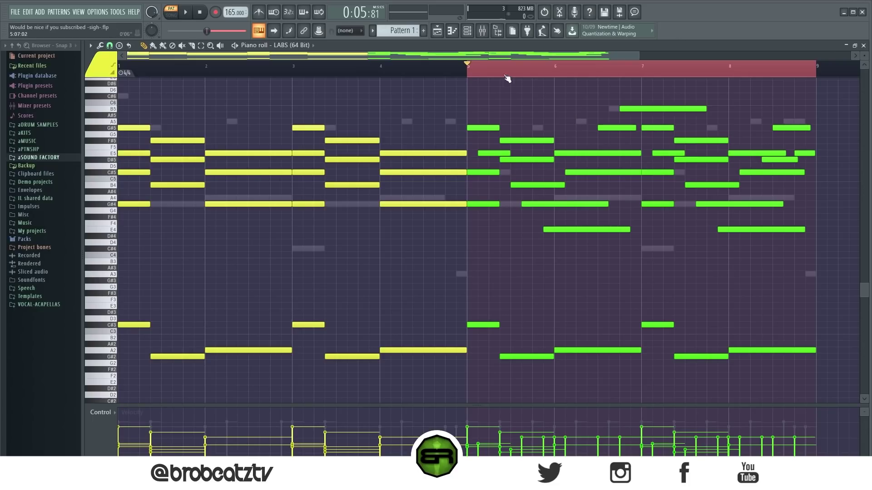
pyautogui.moveTo(749, 152); pyautogui.dragTo(781, 160)
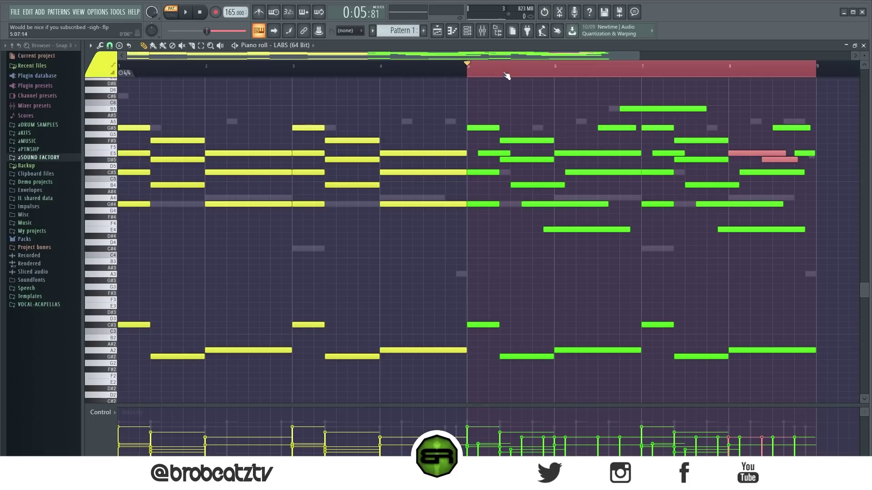
pyautogui.click(478, 73)
pyautogui.moveTo(679, 123); pyautogui.dragTo(608, 136)
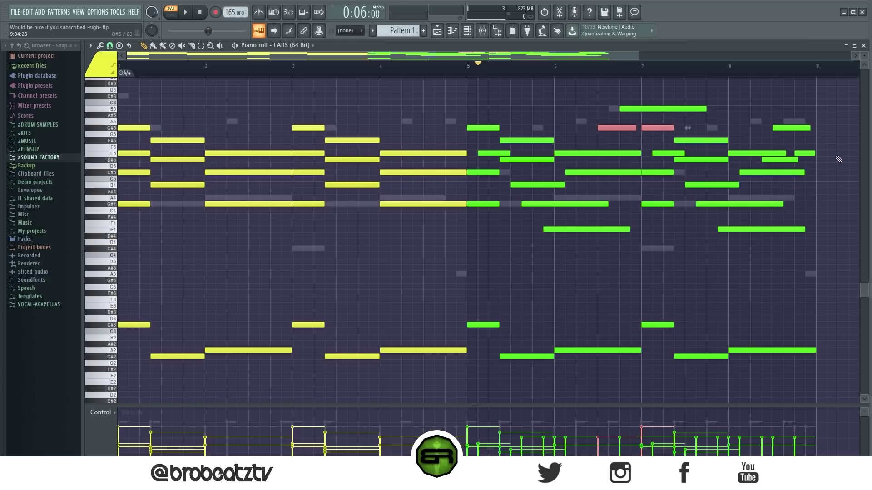
pyautogui.hotkey('ctrl', 'd')
# - Mark and play bars 1 to 4 of Pattern 1, and highlight the sustained chords in bars 2 and 4
pyautogui.moveTo(470, 74); pyautogui.dragTo(101, 91)
pyautogui.press('space')
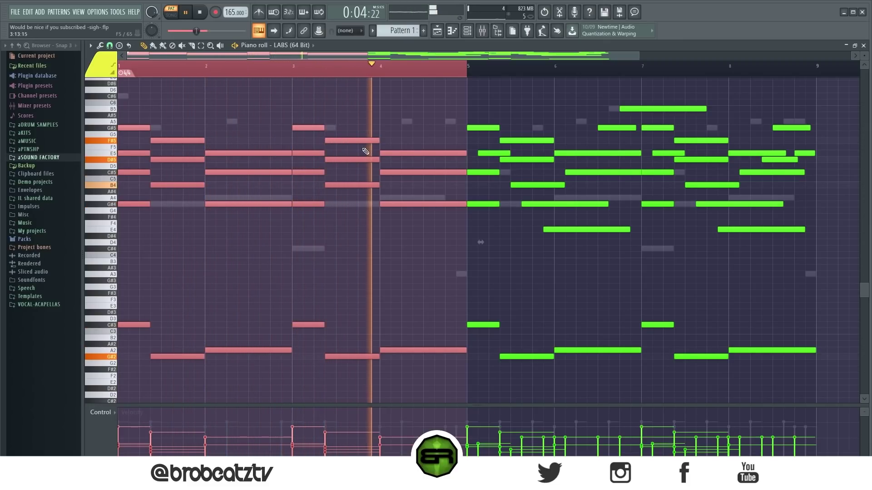
pyautogui.press('space')
pyautogui.moveTo(212, 143); pyautogui.dragTo(279, 219)
pyautogui.moveTo(387, 139); pyautogui.dragTo(464, 216)
pyautogui.click(494, 247)
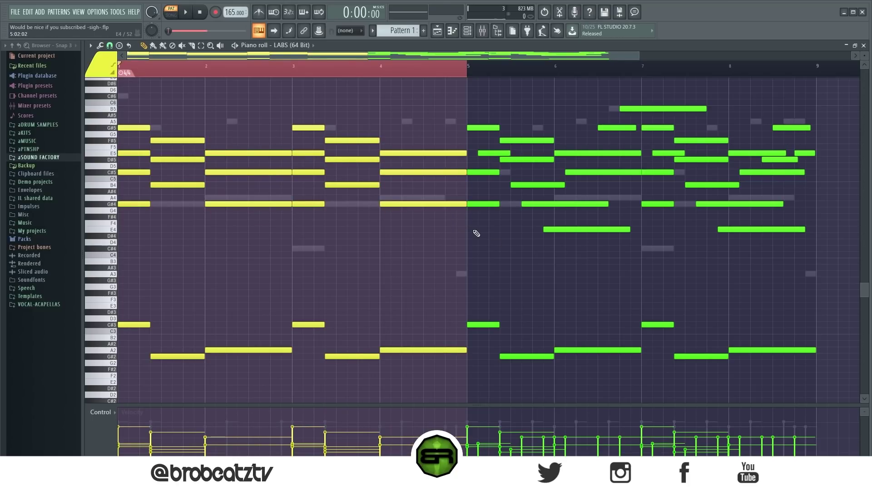
# - Switch to Pattern 2 and select all the melody notes above the chords
pyautogui.scroll(-1, 402, 30)
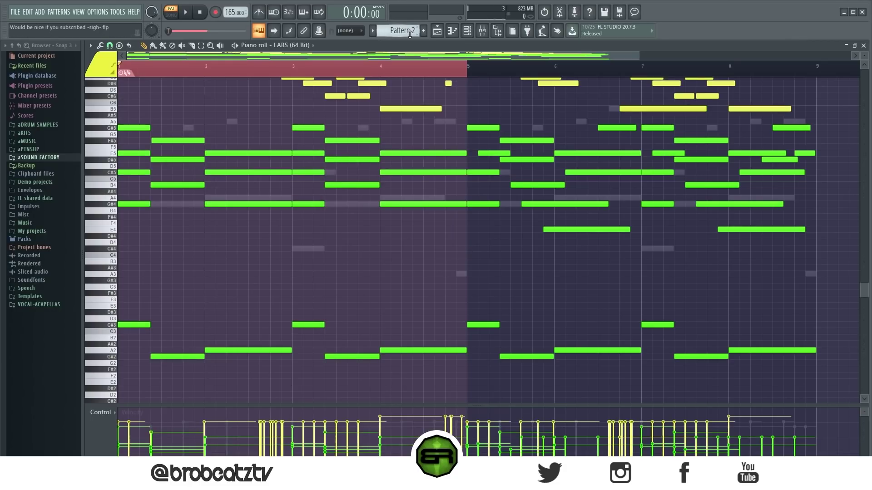
pyautogui.scroll(6, 470, 184)
pyautogui.scroll(-4, 470, 183)
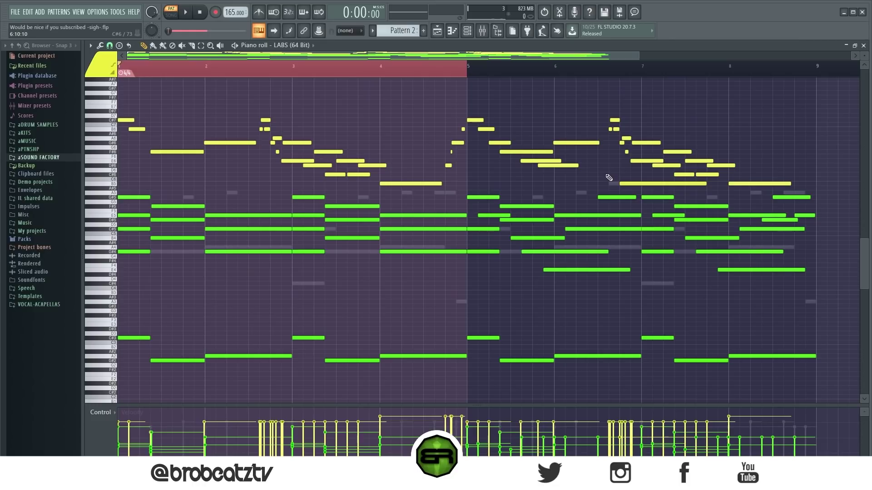
pyautogui.moveTo(828, 87); pyautogui.dragTo(117, 195)
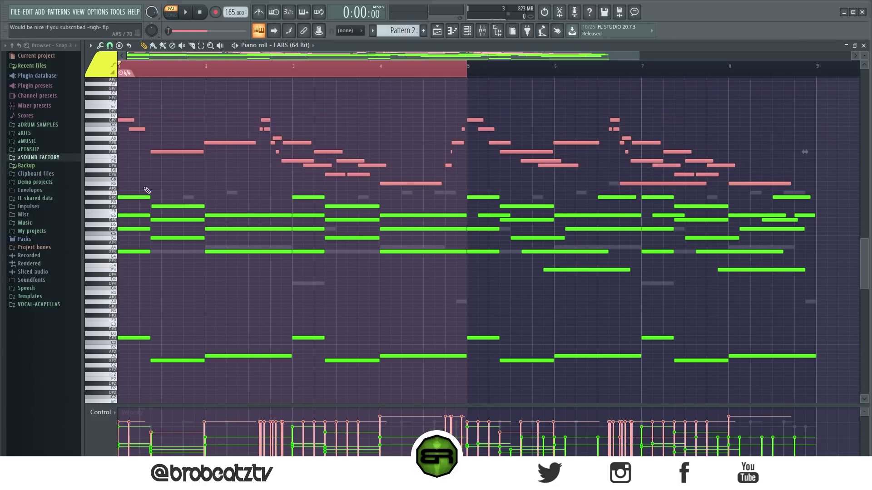
# - Highlight the Pattern 2 notes in the region around bars 5 and 6 and show the playlist arrangement
pyautogui.click(265, 206)
pyautogui.moveTo(555, 226); pyautogui.dragTo(445, 119)
pyautogui.click(437, 30)
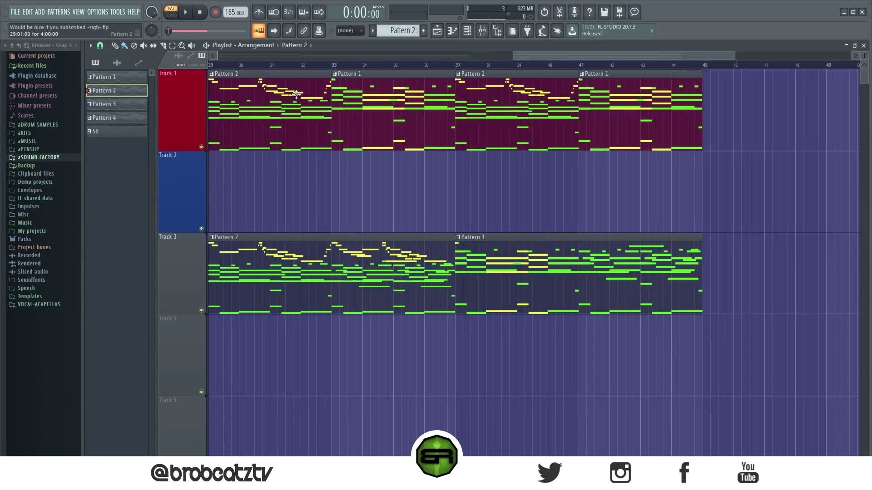
# - Delete the Pattern 1 clip at bar 33 on Track 1 and place a Pattern 1 clip there again
pyautogui.rightClick(362, 115)
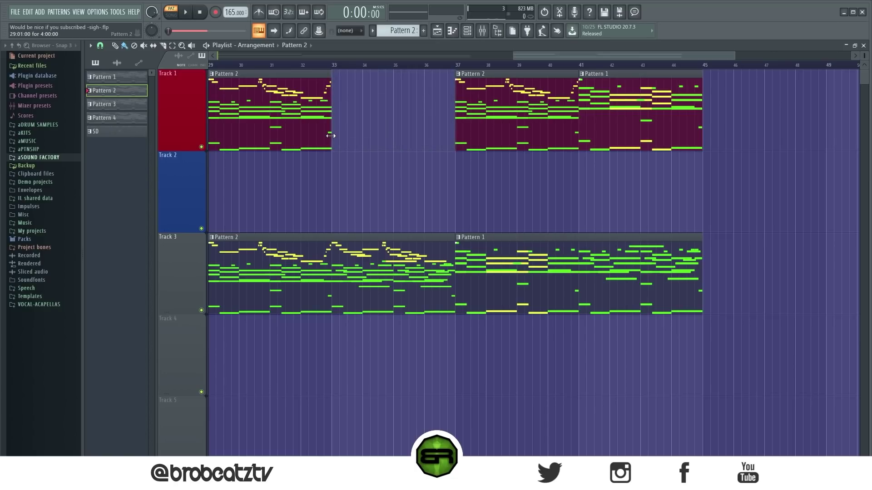
pyautogui.moveTo(331, 138)
pyautogui.mouseDown()
pyautogui.moveTo(442, 138)
pyautogui.moveTo(331, 142)
pyautogui.mouseUp()
pyautogui.click(612, 111)
pyautogui.click(339, 125)
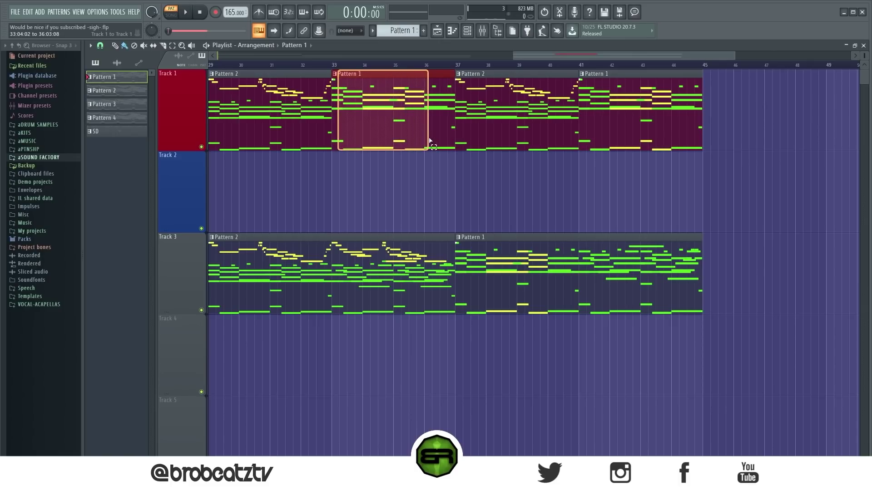
# - Highlight the alternating four-bar Pattern 2 and Pattern 1 clips on Track 1, all together and in smaller groups
pyautogui.moveTo(252, 109); pyautogui.dragTo(691, 116)
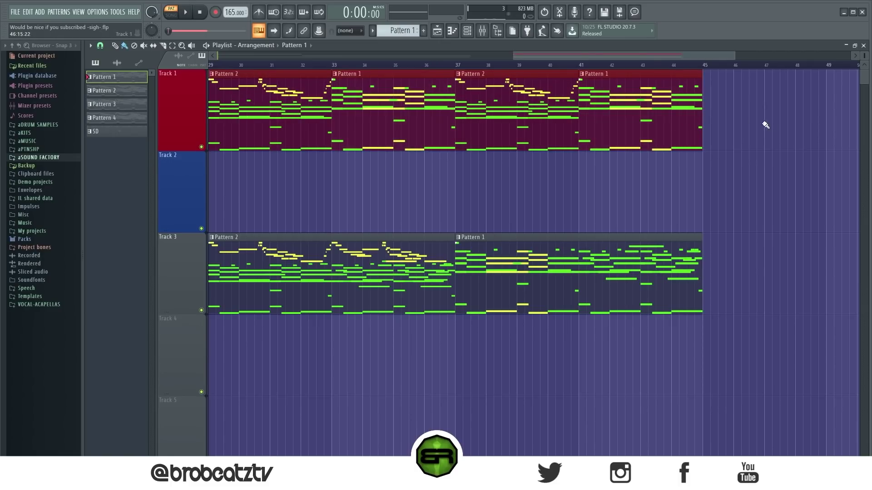
pyautogui.click(224, 88)
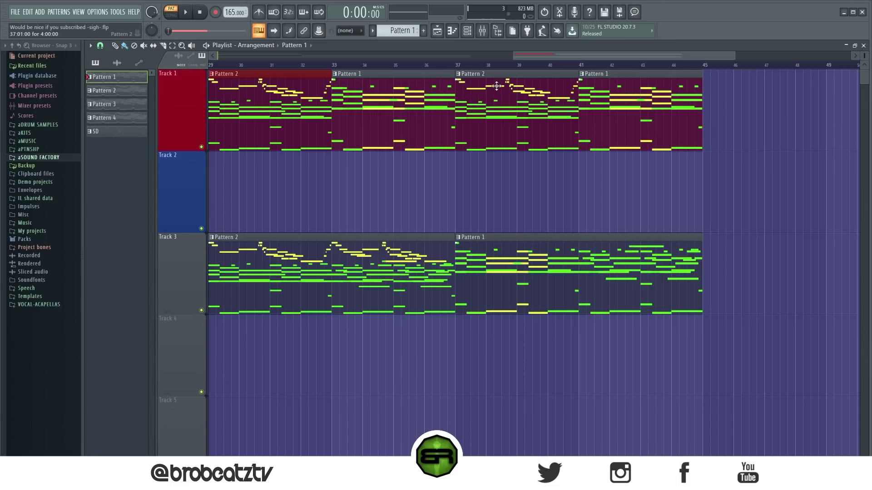
pyautogui.moveTo(494, 91); pyautogui.dragTo(597, 126)
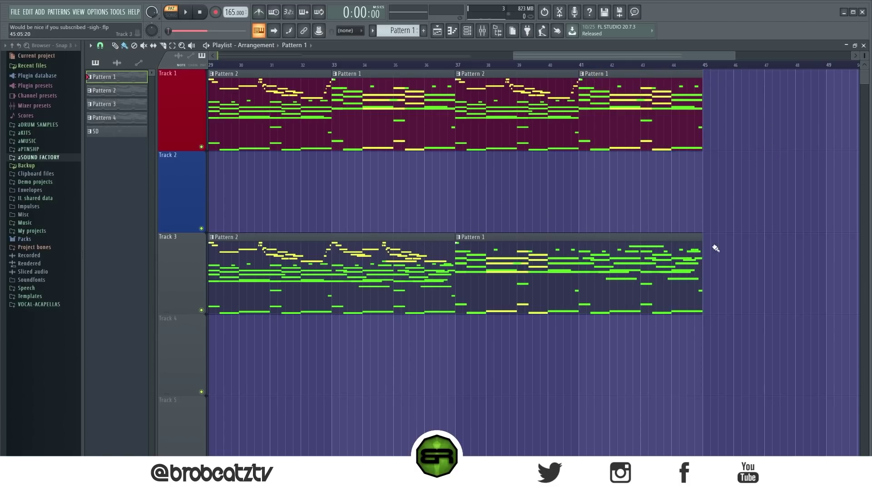
# - Highlight the eight-bar Pattern 2 and Pattern 1 clips on Track 3, one by one and together, and clear the selection
pyautogui.moveTo(216, 231); pyautogui.dragTo(273, 264)
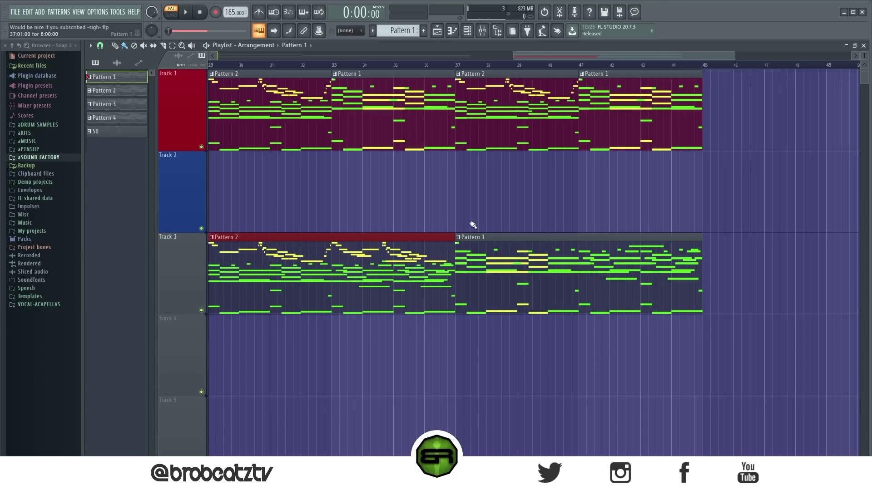
pyautogui.moveTo(465, 243); pyautogui.dragTo(472, 262)
pyautogui.moveTo(712, 209); pyautogui.dragTo(214, 290)
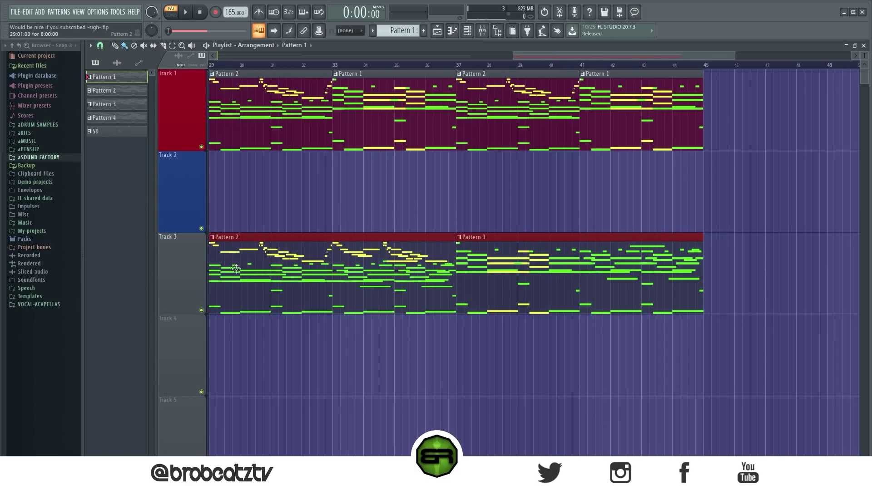
pyautogui.click(269, 208)
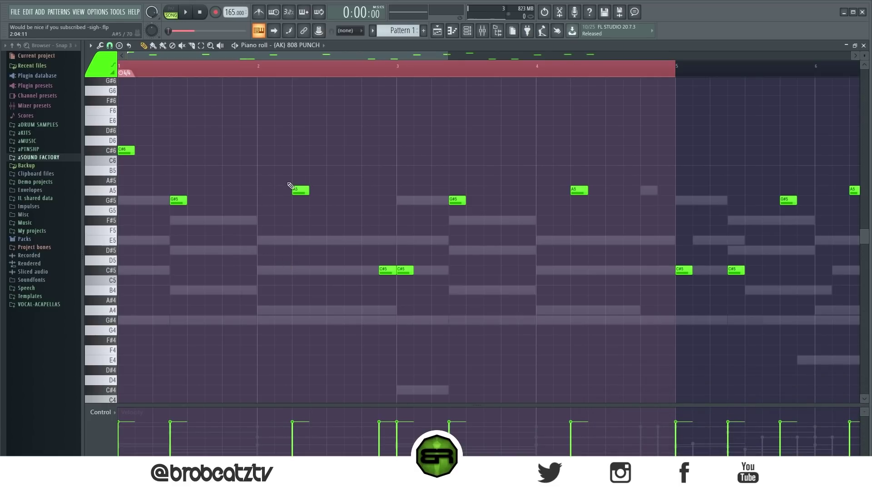
# - Try shifting the G#5 808 note in bar 1 of Pattern 1 an eighth note later and undo the shift
pyautogui.moveTo(163, 176); pyautogui.dragTo(216, 229)
pyautogui.moveTo(180, 204); pyautogui.dragTo(193, 203)
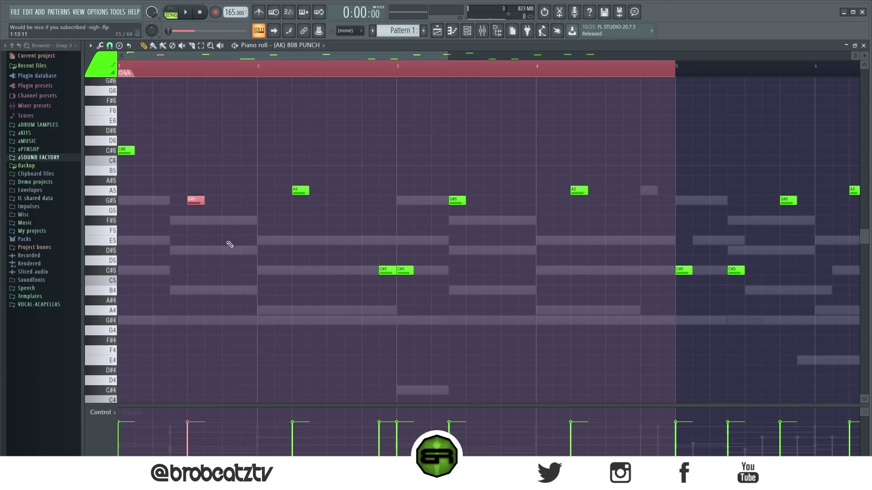
pyautogui.moveTo(173, 185); pyautogui.dragTo(216, 227)
pyautogui.hotkey('ctrl', 'z')
pyautogui.click(230, 213)
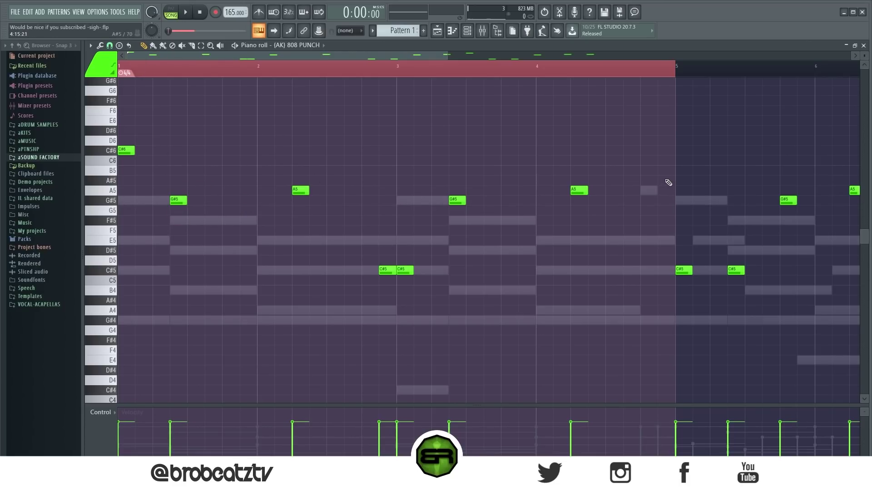
# - Play the marked bars 1 to 4 of the 808 part and highlight the 808 notes in bars 3 and 4
pyautogui.press('space')
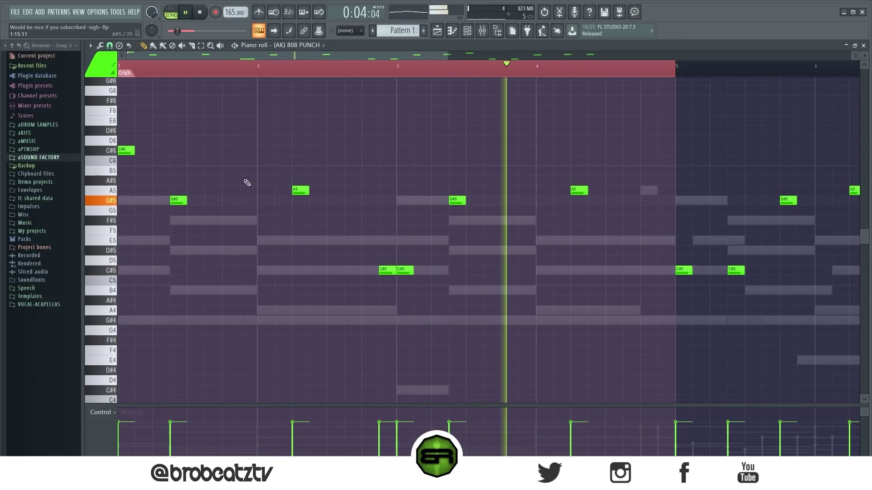
pyautogui.press('space')
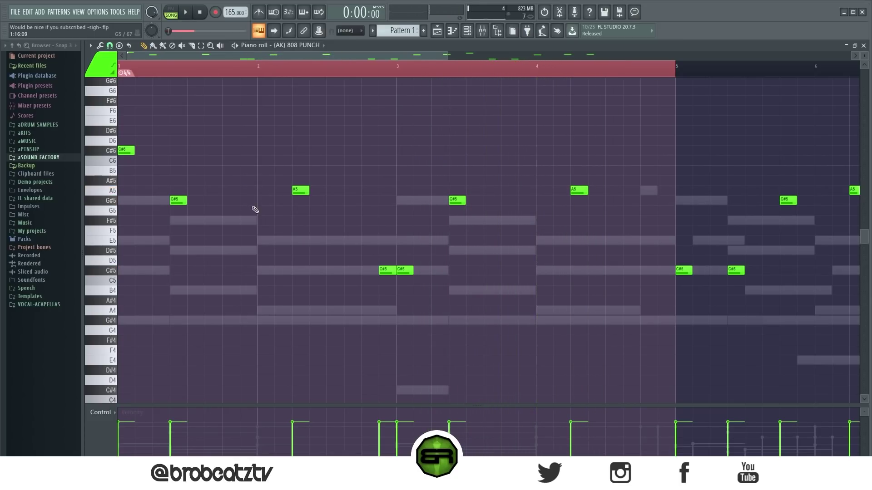
pyautogui.moveTo(612, 165); pyautogui.dragTo(404, 296)
pyautogui.click(436, 298)
# - Try adding a G#5 and an F#6 808 note near the end of bar 3 and delete both
pyautogui.click(504, 201)
pyautogui.click(522, 100)
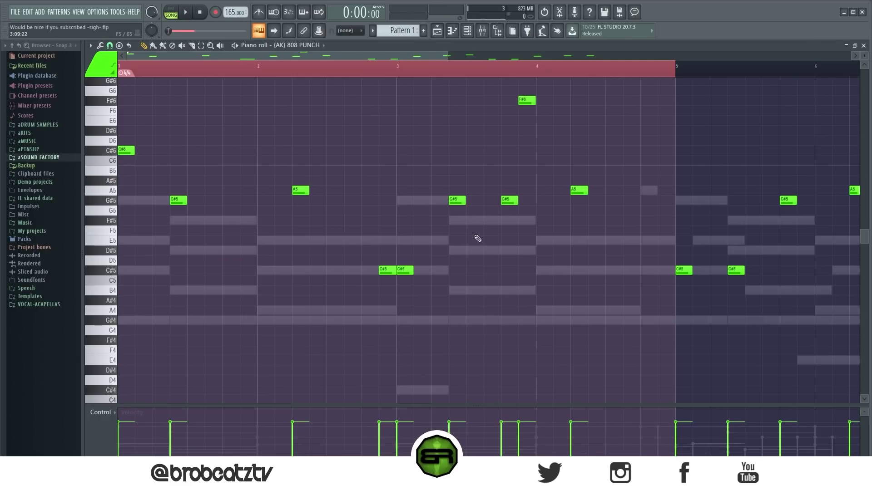
pyautogui.rightClick(527, 101)
pyautogui.rightClick(511, 200)
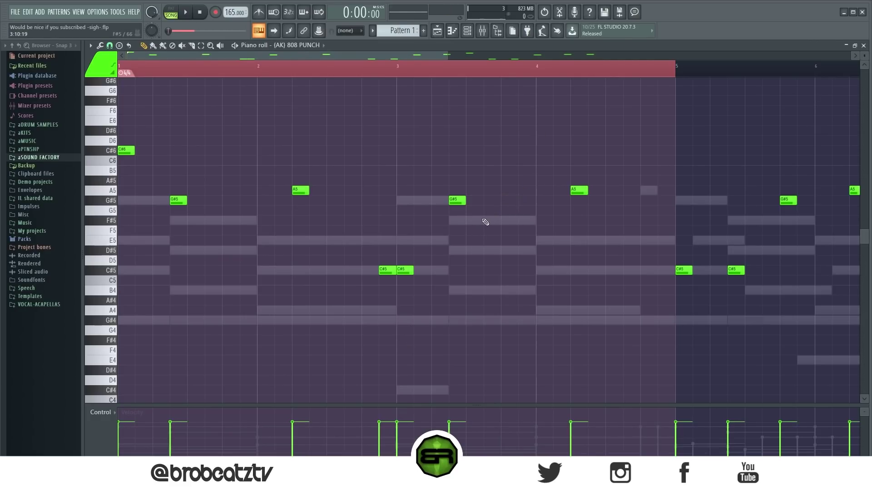
# - Highlight different groups of 808 notes across bars 1 to 4 of Pattern 1, clearing the selection at the end
pyautogui.moveTo(675, 86); pyautogui.dragTo(120, 331)
pyautogui.click(270, 319)
pyautogui.click(301, 191)
pyautogui.moveTo(644, 165); pyautogui.dragTo(402, 296)
pyautogui.moveTo(601, 187); pyautogui.dragTo(411, 302)
pyautogui.moveTo(121, 136); pyautogui.dragTo(616, 304)
pyautogui.click(584, 304)
# - Shift the bar 1 G#5 and bar 2 A5 808 notes an eighth note later and play the marked bars
pyautogui.click(178, 200)
pyautogui.keyDown('ctrl'); pyautogui.click(298, 191); pyautogui.keyUp('ctrl')
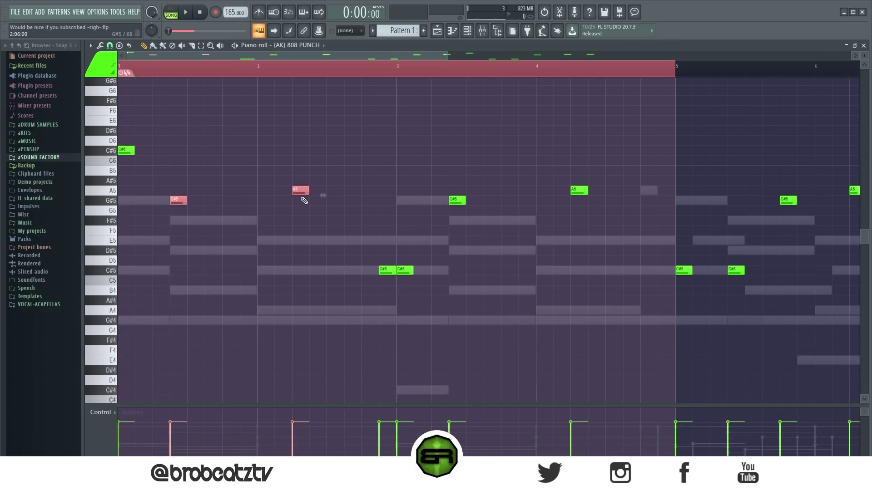
pyautogui.moveTo(295, 191); pyautogui.dragTo(313, 193)
pyautogui.click(266, 287)
pyautogui.press('space')
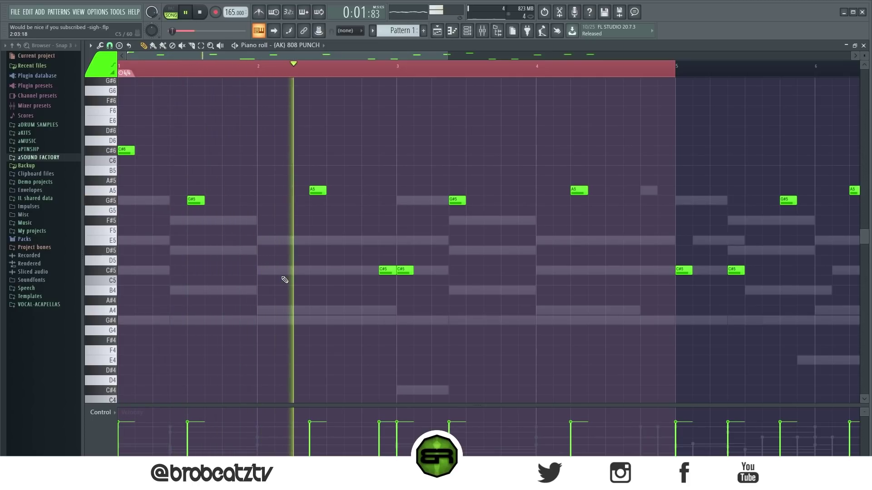
pyautogui.press('space')
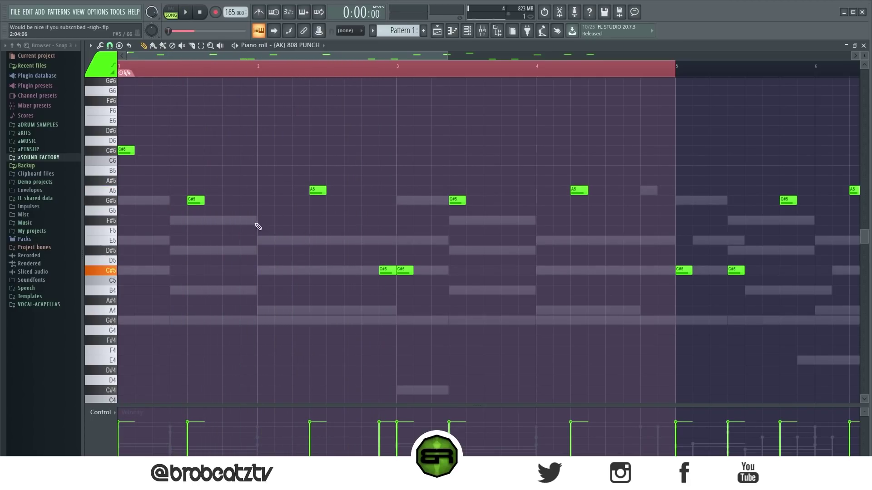
# - Shift the bar 2 A5 808 note an eighth note earlier and the bar 1 G#5 a quarter note earlier, and play the pattern
pyautogui.moveTo(339, 165); pyautogui.dragTo(201, 210)
pyautogui.hotkey('shift', 'Left')
pyautogui.hotkey('shift', 'Left')
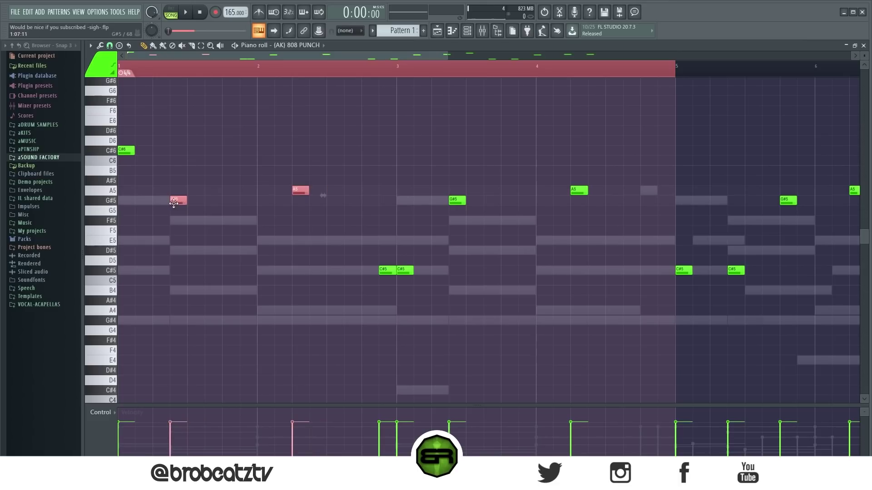
pyautogui.hotkey('shift', 'Right')
pyautogui.hotkey('shift', 'Left')
pyautogui.hotkey('ctrl', 'd')
pyautogui.moveTo(282, 192); pyautogui.dragTo(299, 193)
pyautogui.press('space')
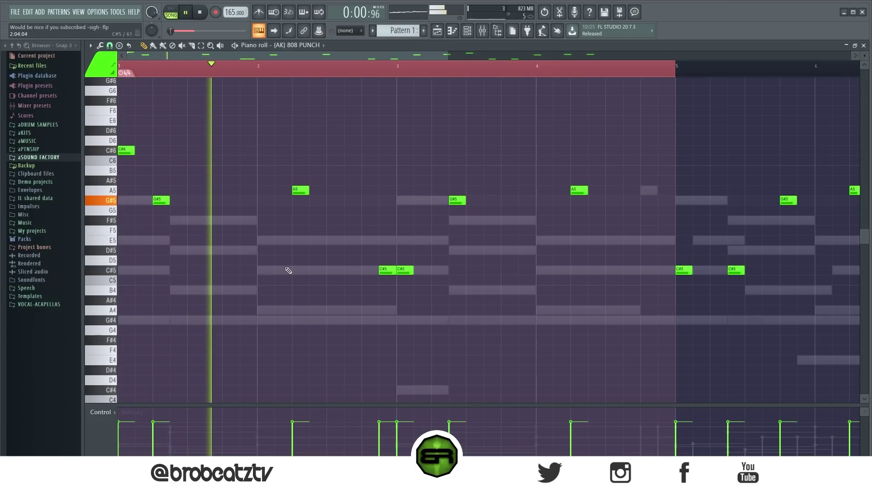
pyautogui.press('space')
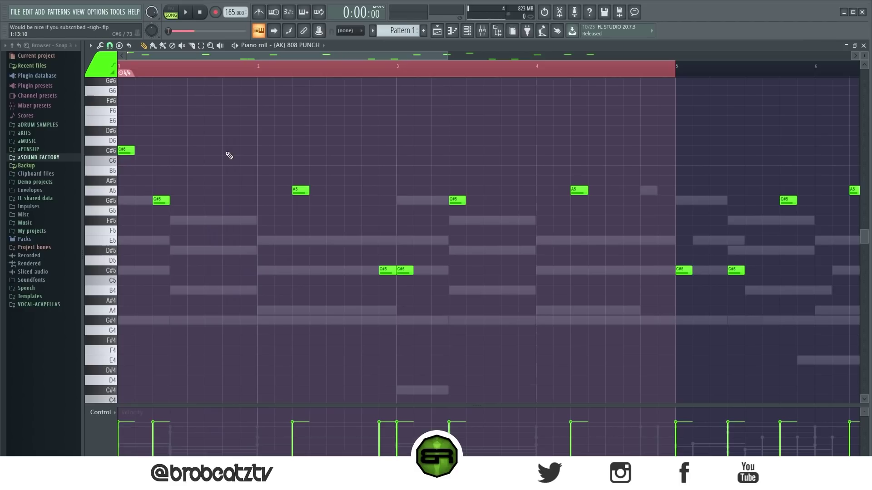
# - Try moving the bar 1 G#5 and bar 2 A5 808 notes to different positions and undo the move
pyautogui.moveTo(396, 72); pyautogui.dragTo(177, 204)
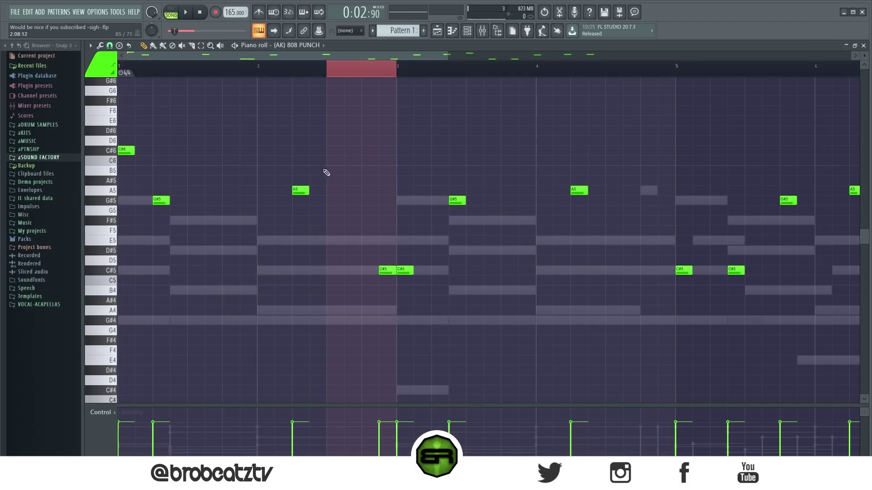
pyautogui.hotkey('ctrl', 'd')
pyautogui.hotkey('ctrl', 'd')
pyautogui.moveTo(320, 191); pyautogui.dragTo(331, 205)
pyautogui.keyDown('ctrl'); pyautogui.click(178, 200); pyautogui.keyUp('ctrl')
pyautogui.moveTo(184, 201); pyautogui.dragTo(201, 201)
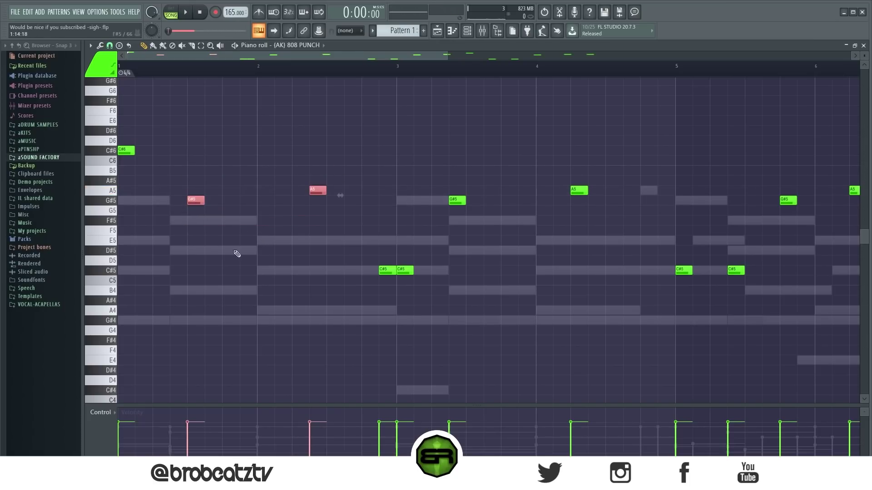
pyautogui.moveTo(127, 140); pyautogui.dragTo(352, 252)
pyautogui.moveTo(362, 176); pyautogui.dragTo(190, 221)
pyautogui.hotkey('ctrl', 'z')
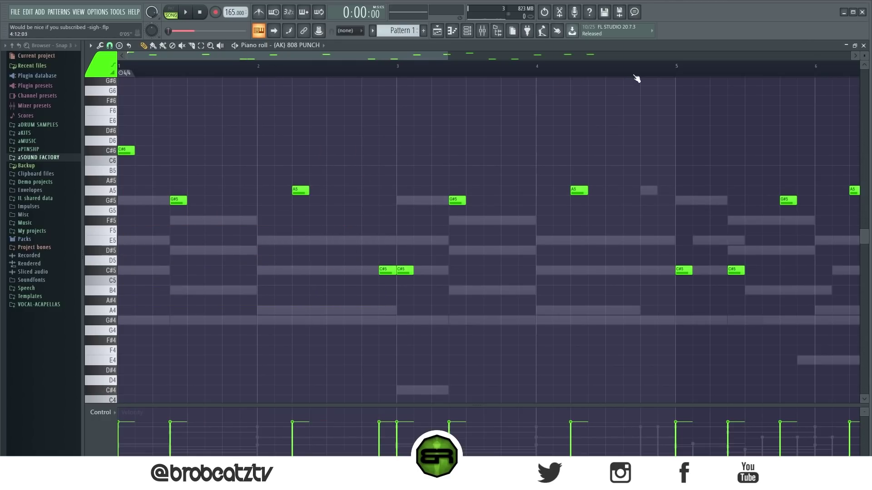
# - Mark bars 1 to 4 and shift the G#5 and A5 808 notes in those bars an eighth note later
pyautogui.moveTo(679, 75); pyautogui.dragTo(122, 99)
pyautogui.hotkey('ctrl', 'd')
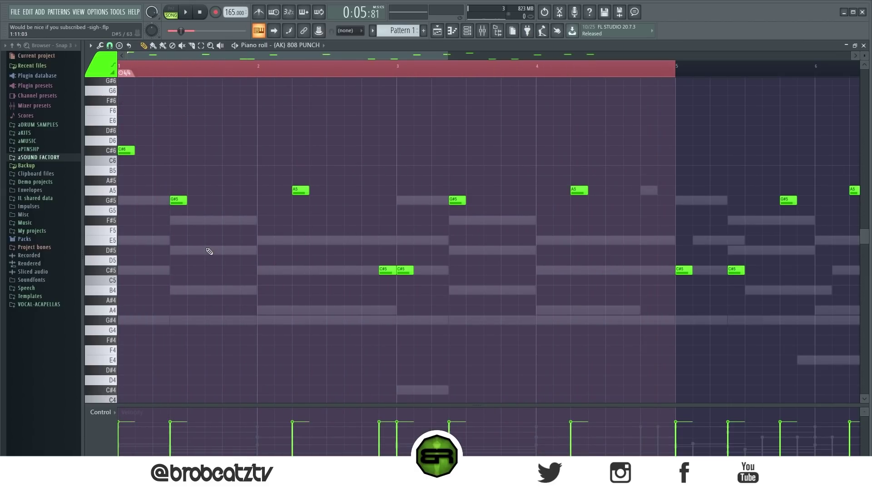
pyautogui.moveTo(152, 166); pyautogui.dragTo(311, 228)
pyautogui.moveTo(294, 190); pyautogui.dragTo(311, 189)
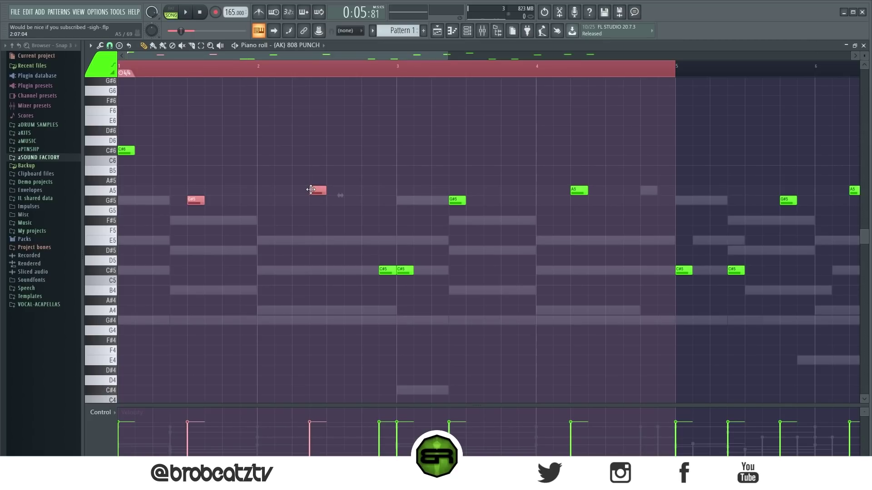
pyautogui.hotkey('ctrl', 'd')
pyautogui.moveTo(437, 179); pyautogui.dragTo(595, 191)
pyautogui.hotkey('ctrl', 'd')
# - Play the marked bars 1 to 4 and highlight the shifted G#5 and A5 808 notes
pyautogui.press('space')
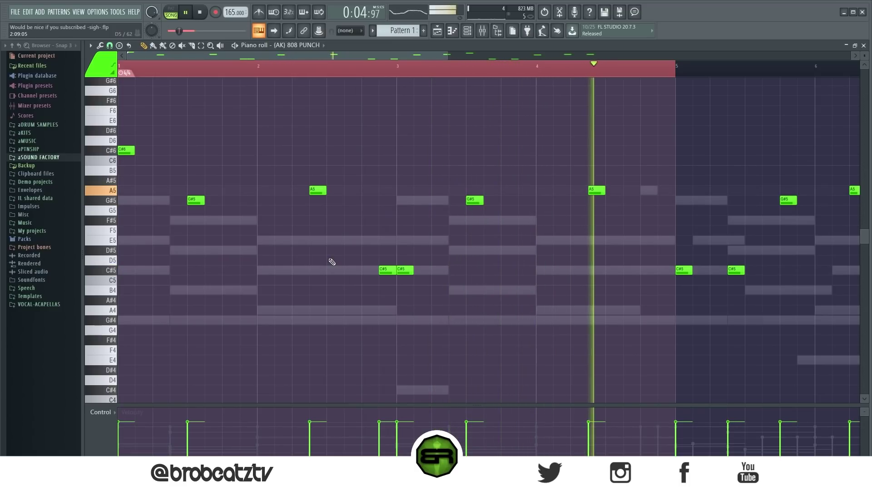
pyautogui.press('space')
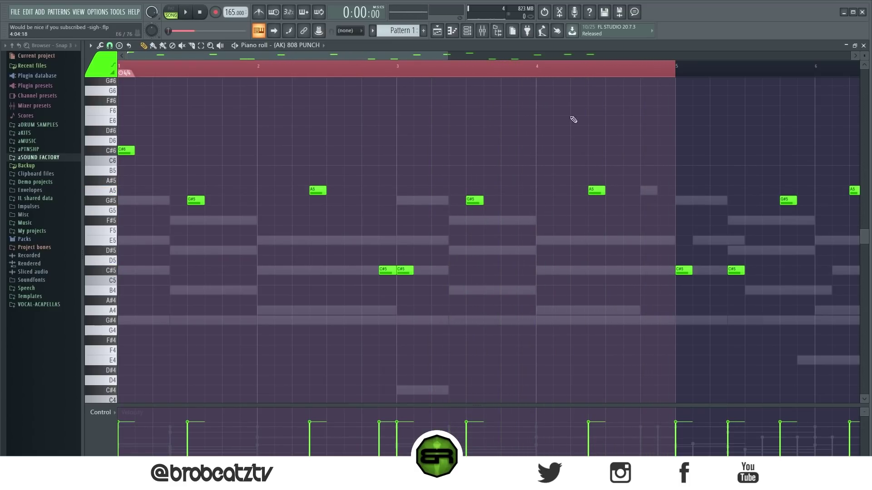
pyautogui.moveTo(637, 167); pyautogui.dragTo(468, 214)
pyautogui.moveTo(369, 166); pyautogui.dragTo(181, 227)
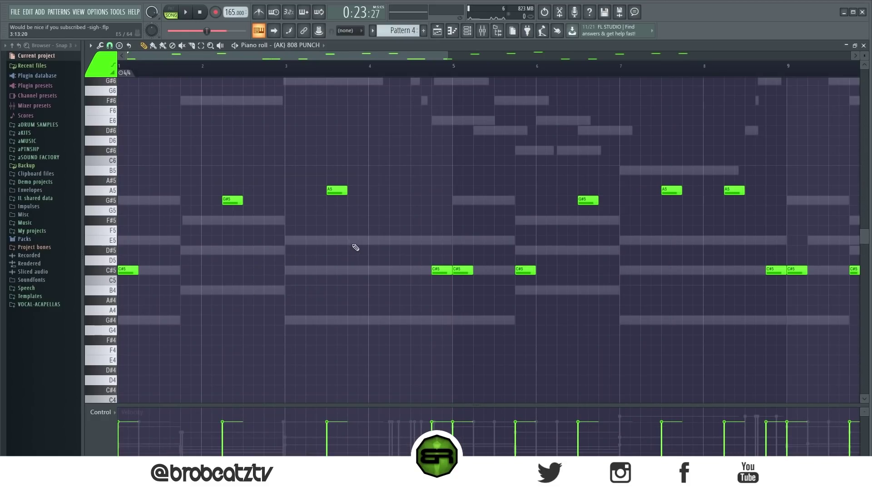
# - Highlight the G#5 and A5 808 notes in bars 2 and 3 of Pattern 4 and examine their placement in the pattern
pyautogui.moveTo(376, 165); pyautogui.dragTo(166, 299)
pyautogui.keyDown('ctrl'); pyautogui.scroll(-4, 725, 142); pyautogui.keyUp('ctrl')
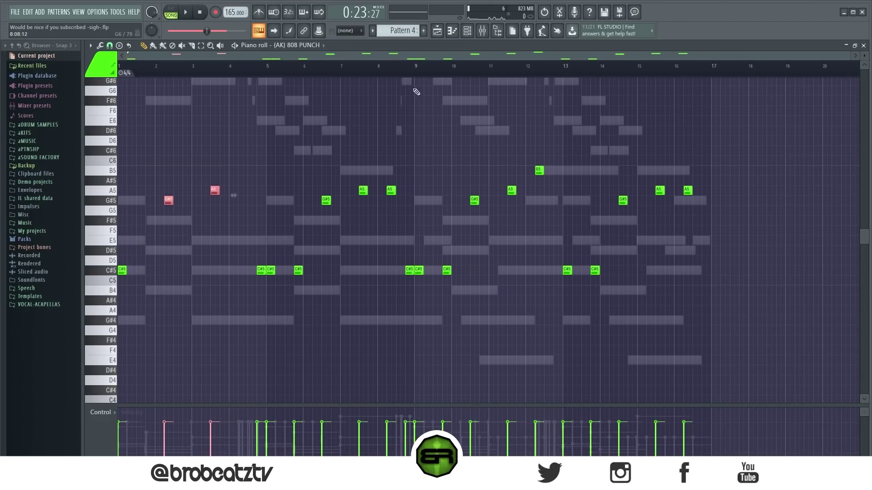
pyautogui.keyDown('ctrl'); pyautogui.scroll(4, 158, 67); pyautogui.keyUp('ctrl')
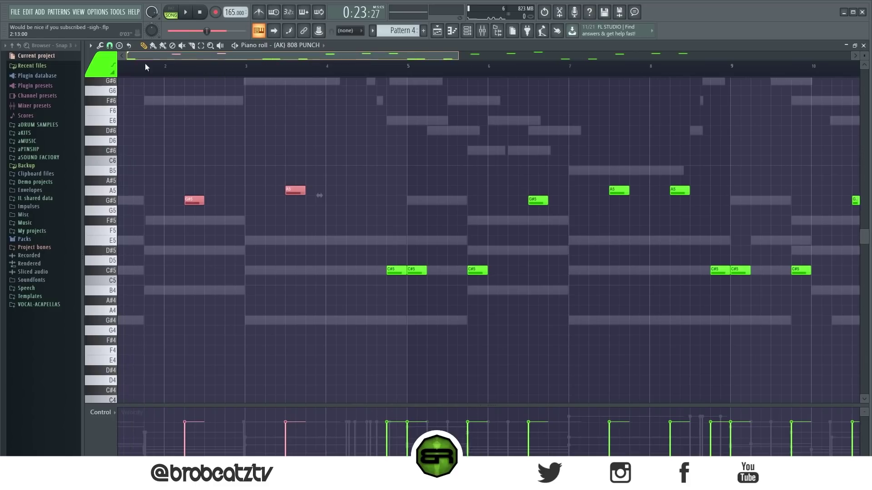
pyautogui.press('z')
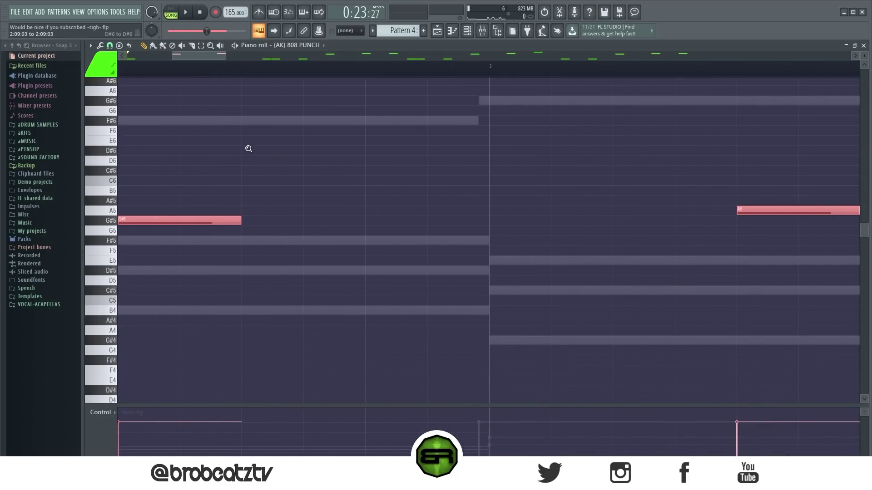
pyautogui.keyDown('ctrl'); pyautogui.scroll(-4, 197, 87); pyautogui.keyUp('ctrl')
pyautogui.scroll(3, 196, 74)
pyautogui.scroll(-3, 196, 101)
pyautogui.keyDown('ctrl'); pyautogui.scroll(2, 181, 72); pyautogui.keyUp('ctrl')
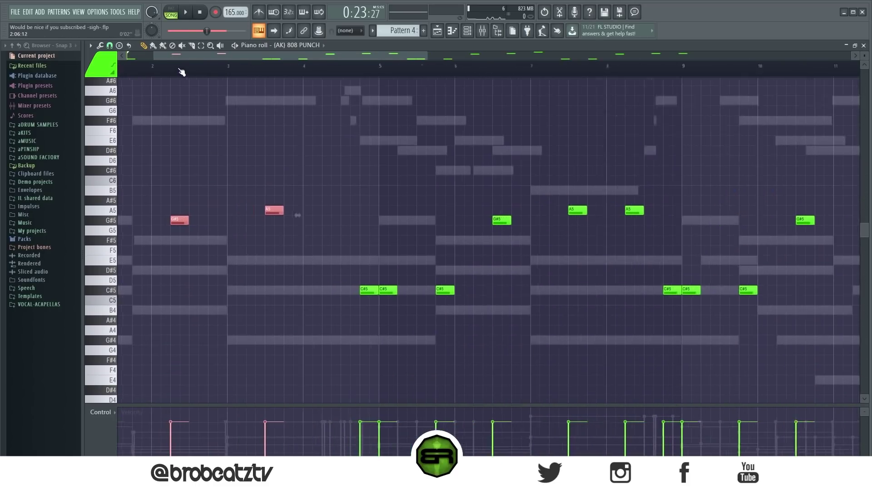
pyautogui.keyDown('ctrl'); pyautogui.scroll(2, 181, 71); pyautogui.keyUp('ctrl')
pyautogui.scroll(-2, 179, 136)
# - Pick out the A5 and G#5 808 notes in Pattern 4, clear the selection and play the opening bars
pyautogui.click(196, 153)
pyautogui.moveTo(441, 166); pyautogui.dragTo(381, 195)
pyautogui.keyDown('ctrl'); pyautogui.click(275, 191); pyautogui.keyUp('ctrl')
pyautogui.click(336, 218)
pyautogui.press('space')
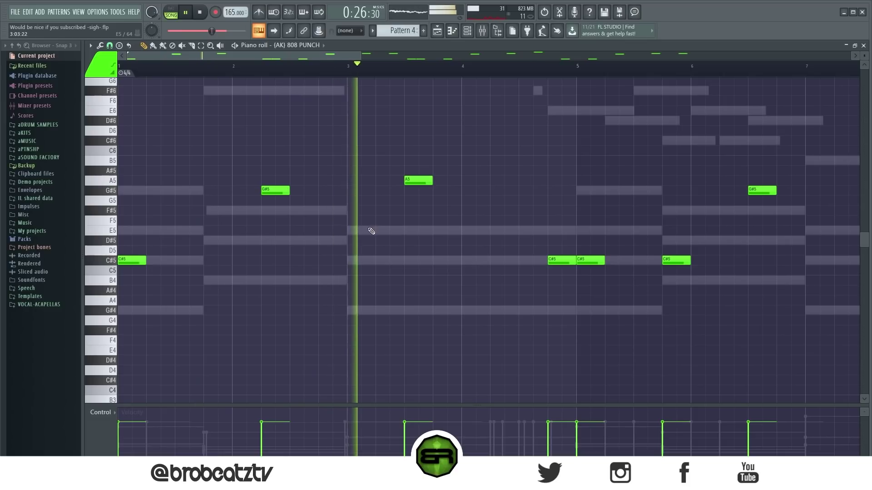
pyautogui.press('space')
# - Highlight the G#5 and A5 808 notes in bars 2 and 3 again after the playback
pyautogui.moveTo(489, 146); pyautogui.dragTo(230, 231)
pyautogui.click(301, 245)
pyautogui.moveTo(456, 155); pyautogui.dragTo(230, 236)
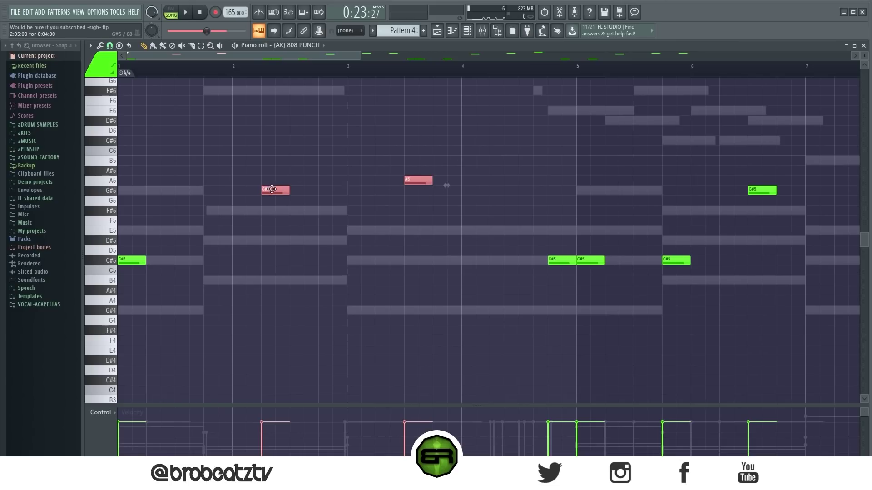
# - Move the highlighted G#5 and A5 808 notes in Pattern 4 earlier onto the chord changes, clear the selection and start playback
pyautogui.moveTo(271, 189); pyautogui.dragTo(214, 190)
pyautogui.click(214, 190)
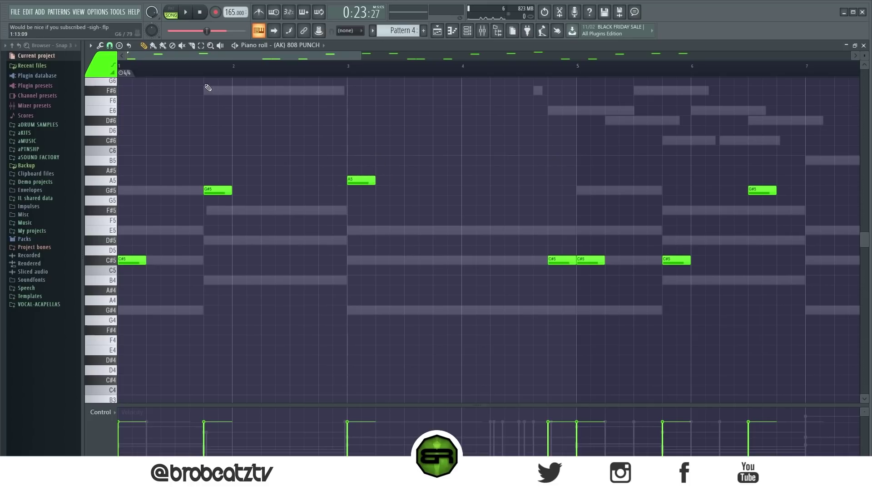
pyautogui.press('space')
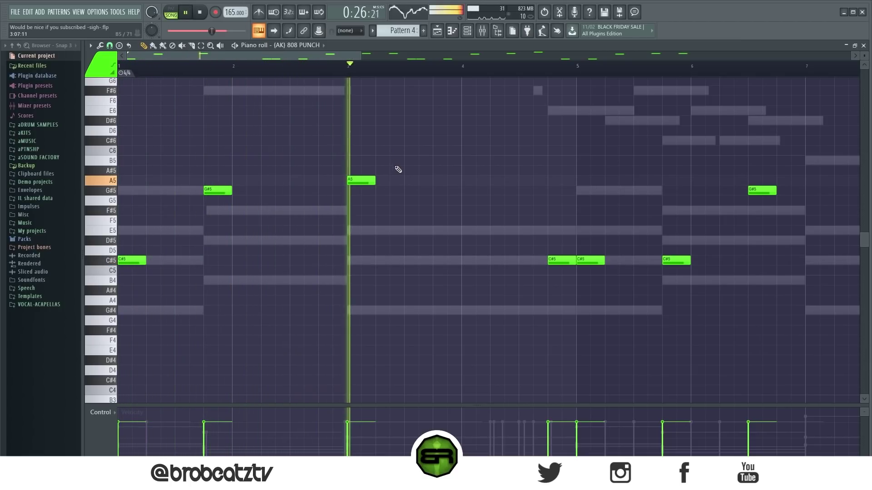
# - Try an extra A5 808 note in bar 4 during playback, stop the playback and undo the last edit
pyautogui.click(492, 181)
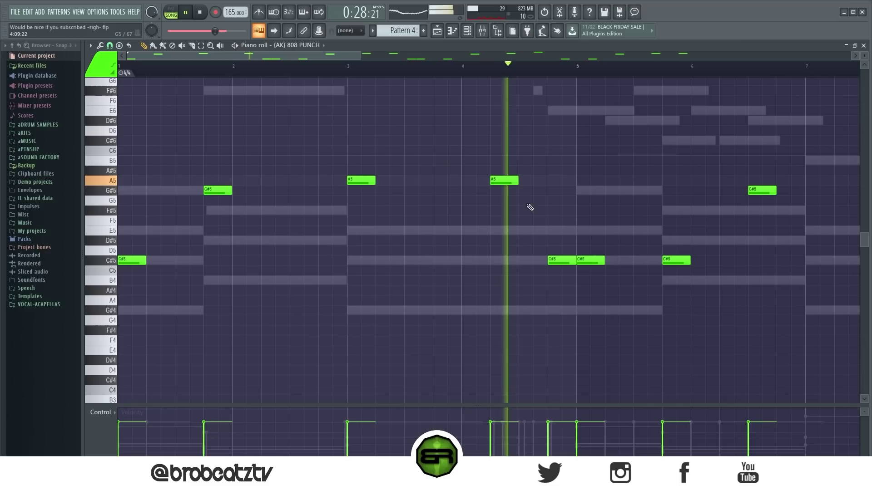
pyautogui.press('space')
pyautogui.hotkey('ctrl', 'z')
# - Shift the G#5 and A5 808 notes in bars 1 to 4 of Pattern 1 two steps earlier and clear the marked time range
pyautogui.moveTo(168, 274); pyautogui.dragTo(376, 129)
pyautogui.click(359, 221)
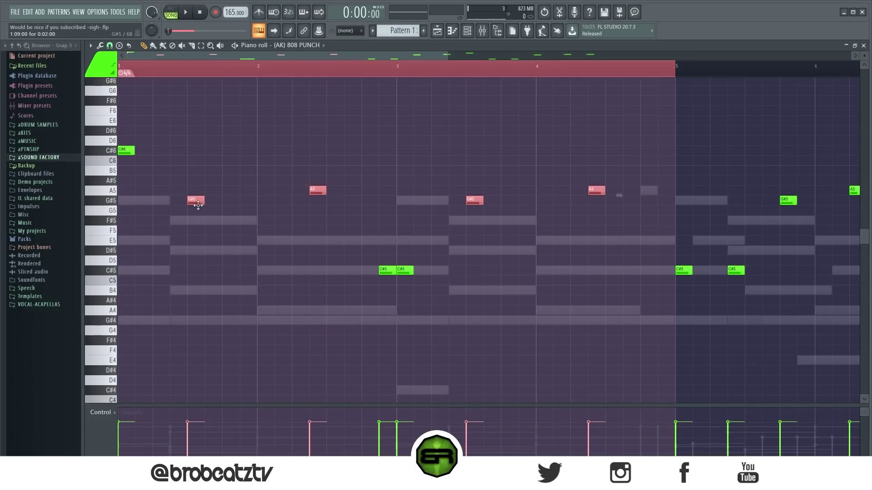
pyautogui.moveTo(198, 205); pyautogui.dragTo(181, 205)
pyautogui.click(223, 184)
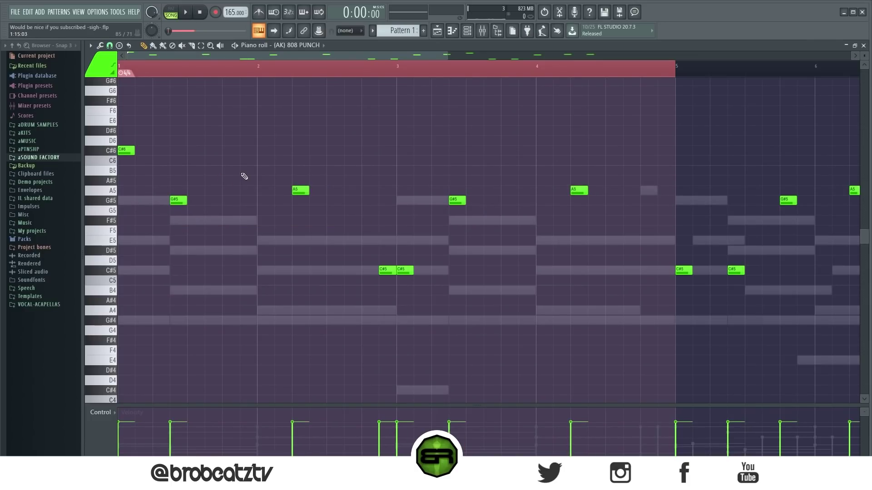
pyautogui.click(262, 76)
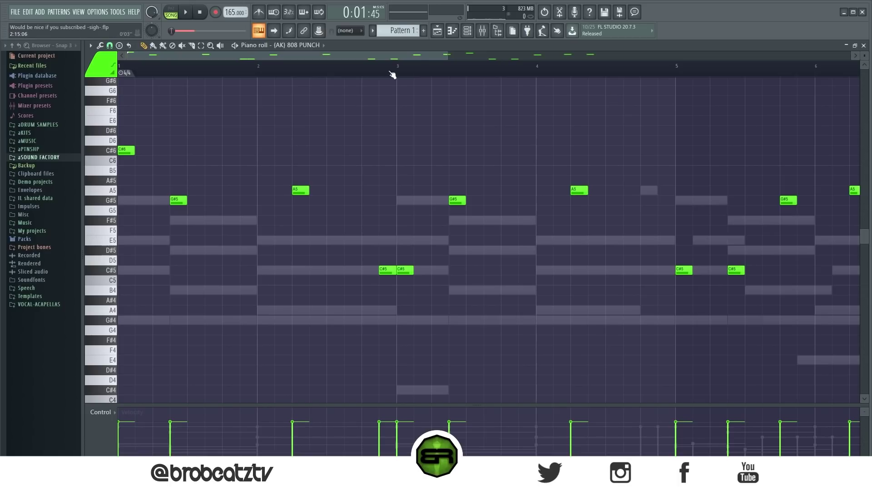
pyautogui.moveTo(450, 59); pyautogui.dragTo(685, 59)
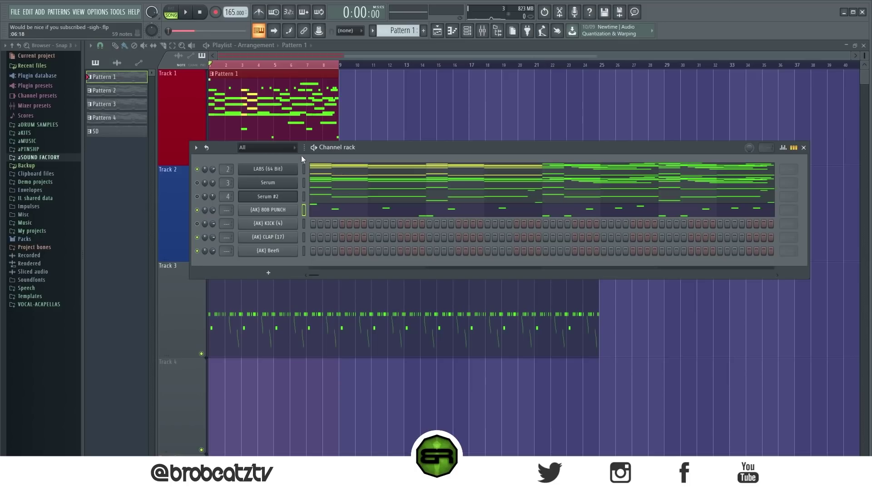
# - Play the opening bars of Pattern 1 with the drums in the playlist
pyautogui.click(197, 182)
pyautogui.press('space')
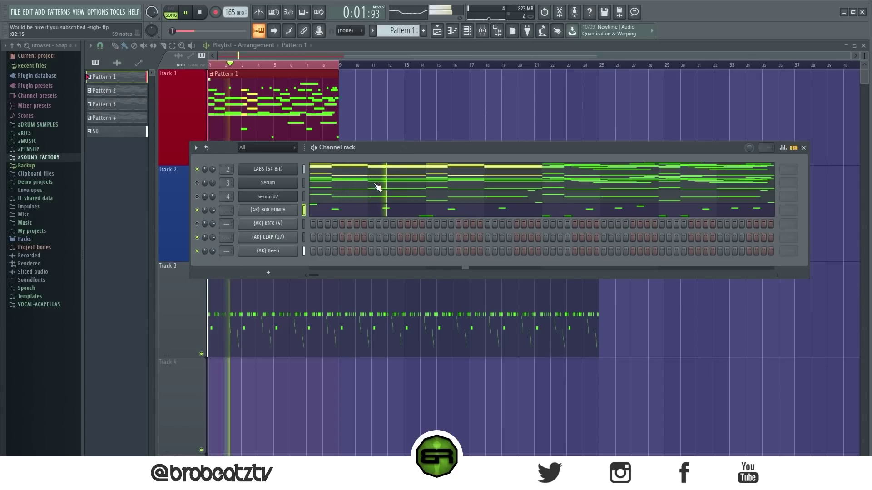
pyautogui.press('space')
# - Replace the Pattern 1 clip on Track 1 with Pattern 2 over bars 1 to 8 and start playback
pyautogui.press('F6')
pyautogui.click(134, 93)
pyautogui.click(467, 30)
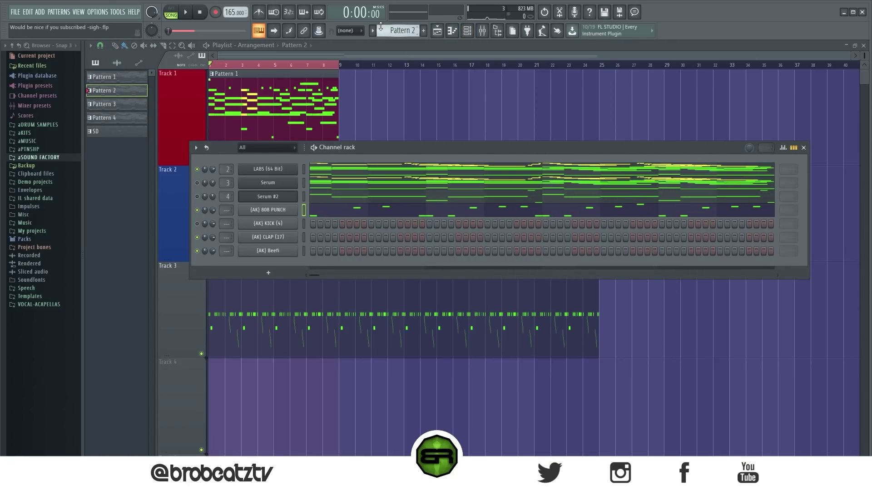
pyautogui.moveTo(122, 90); pyautogui.dragTo(273, 97)
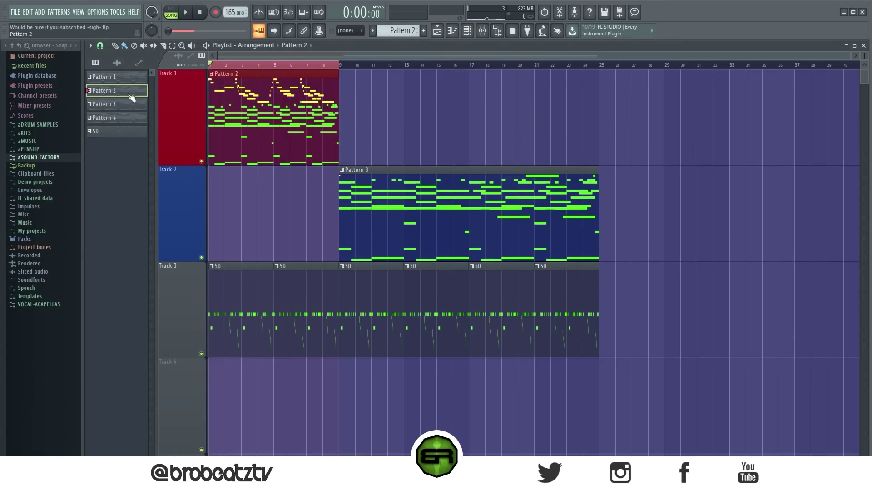
pyautogui.press('space')
# - Mute the LABS (64 Bit) channel, enable the Serum channel and play Pattern 2 with the new sound
pyautogui.click(466, 30)
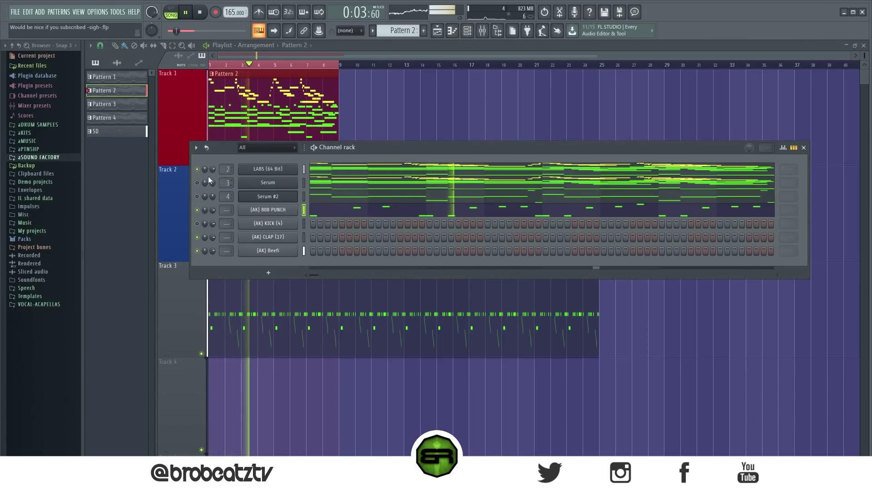
pyautogui.click(196, 169)
pyautogui.press('space')
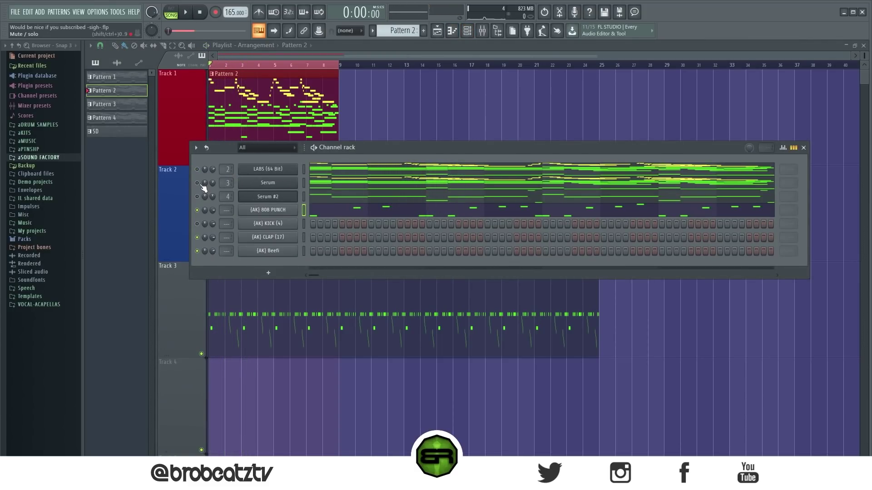
pyautogui.click(198, 182)
pyautogui.press('space')
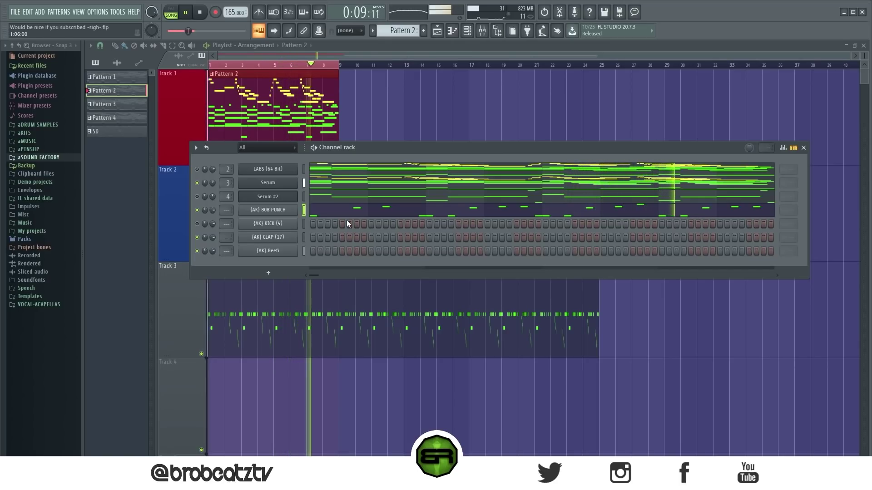
pyautogui.press('space')
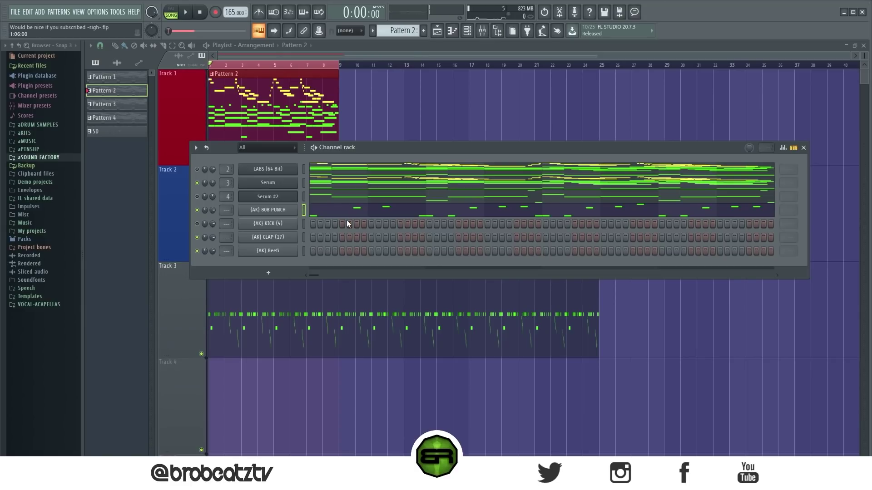